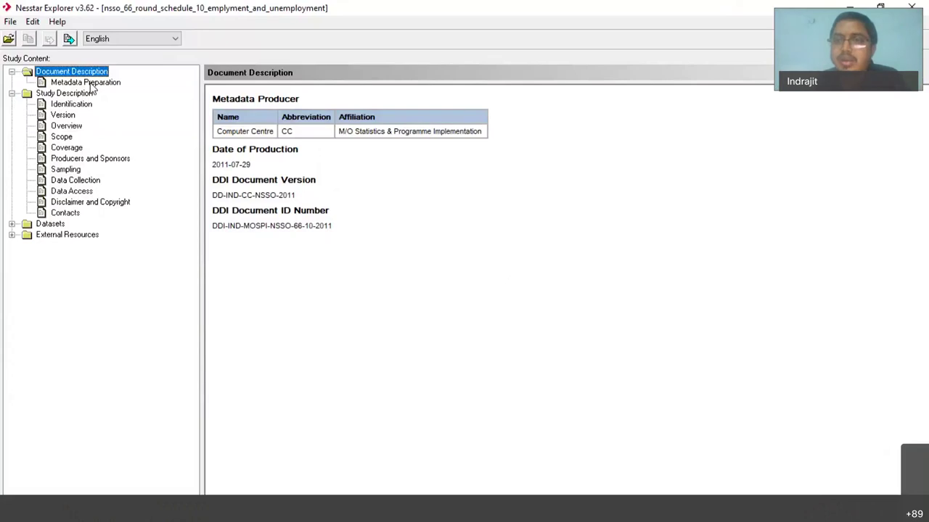
View the Identification, Version and Overview pages of the study description.
click(63, 105)
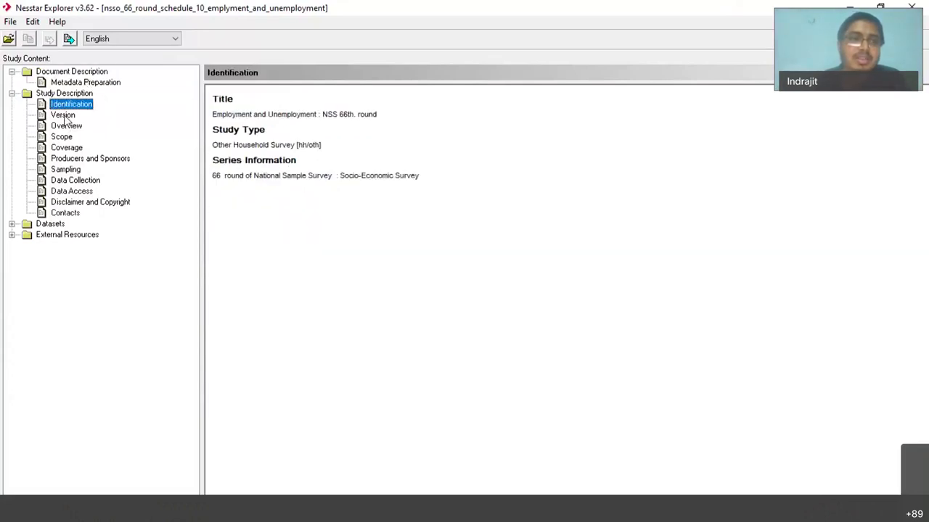
click(63, 116)
click(64, 126)
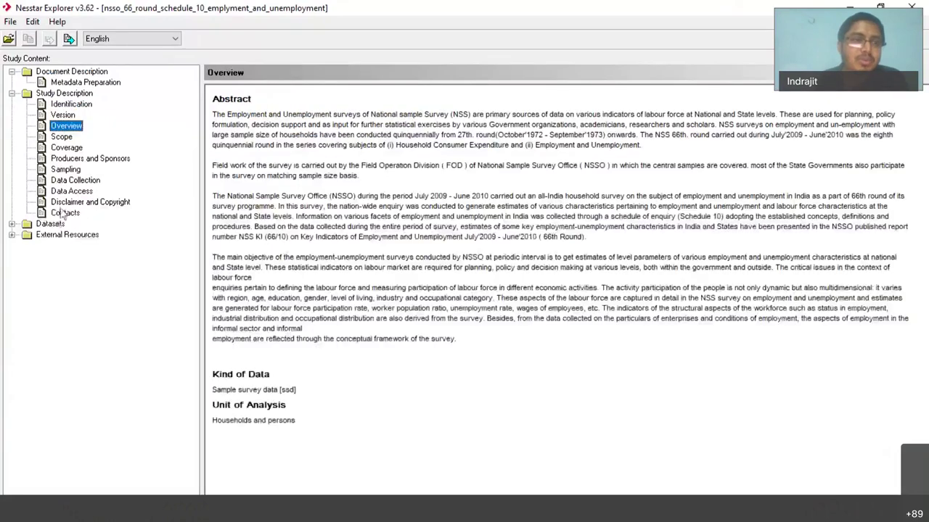
Expand the study's datasets and look through the variables of Block_1_2_Identification of sample household.
click(11, 224)
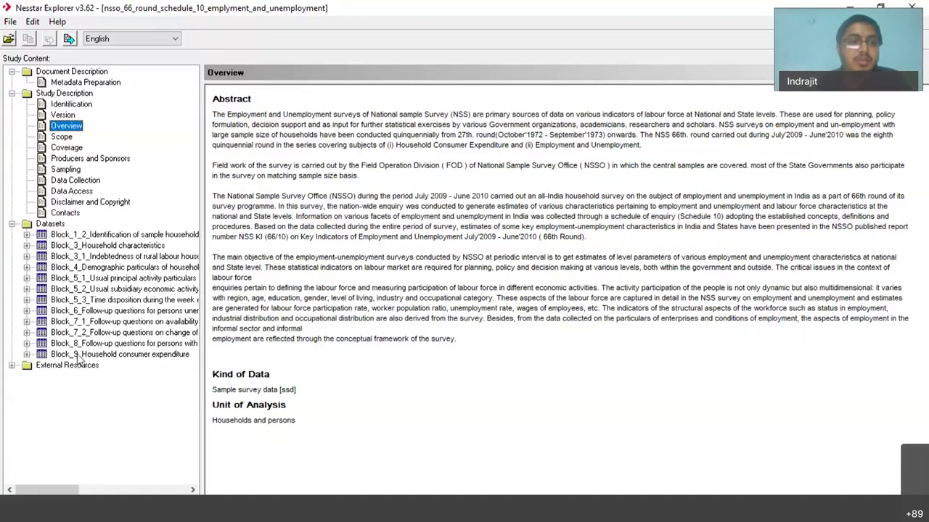
click(27, 235)
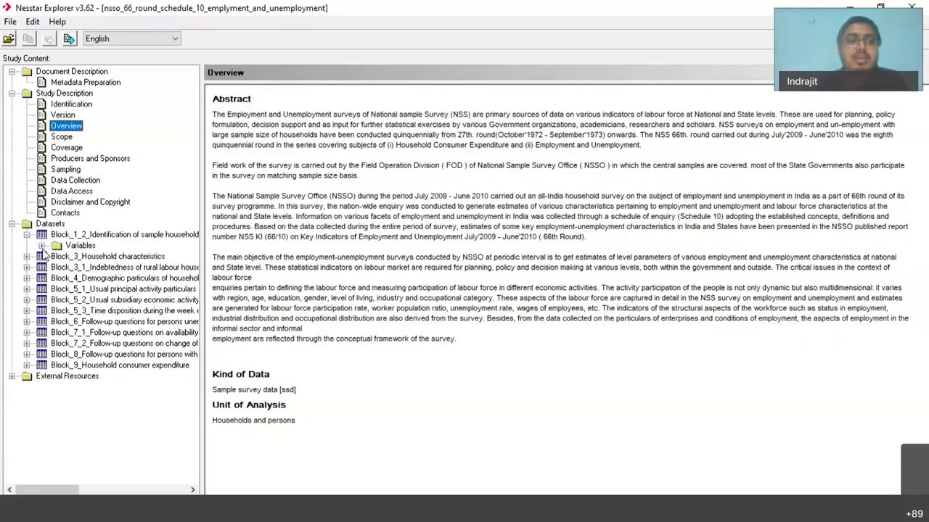
click(41, 246)
scroll(78, 161, up, 2)
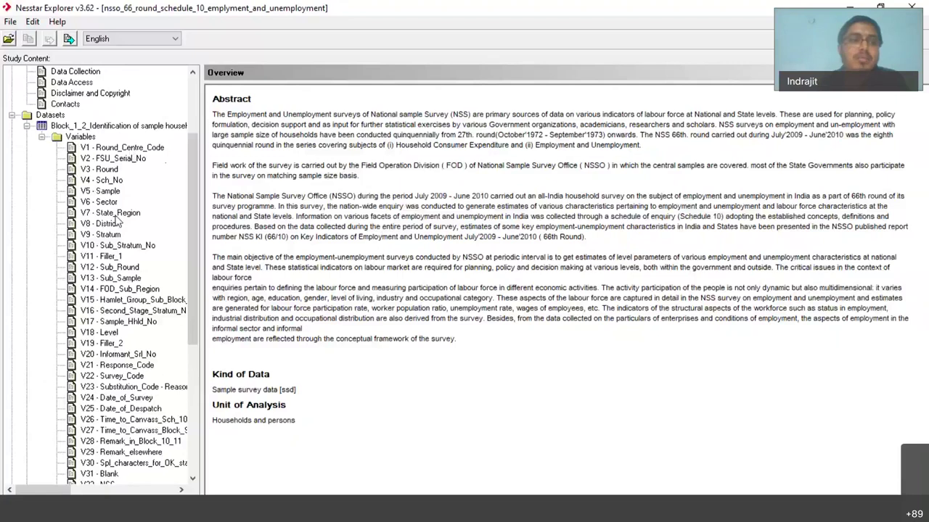
scroll(116, 289, down, 4)
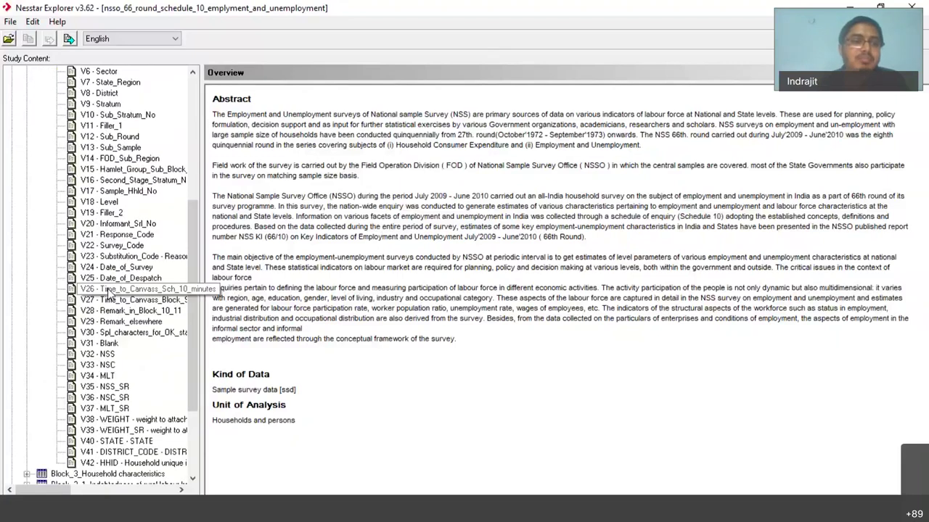
scroll(149, 258, down, 3)
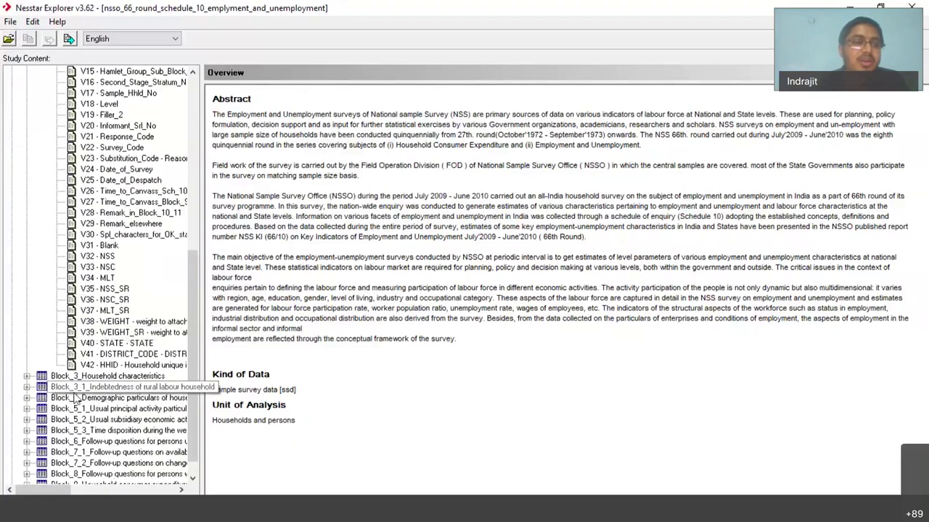
Expand Block_3_Household characteristics and look through its list of variables.
click(27, 377)
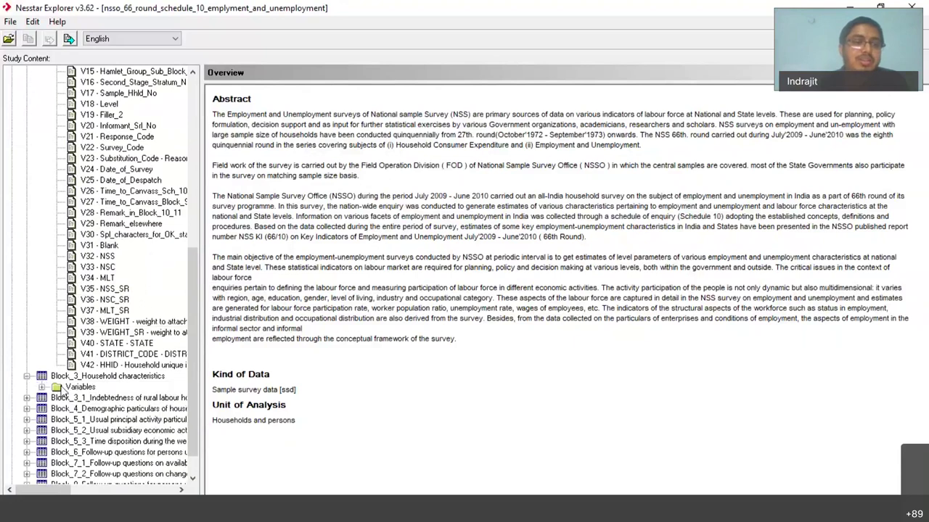
click(43, 390)
scroll(97, 290, up, 1)
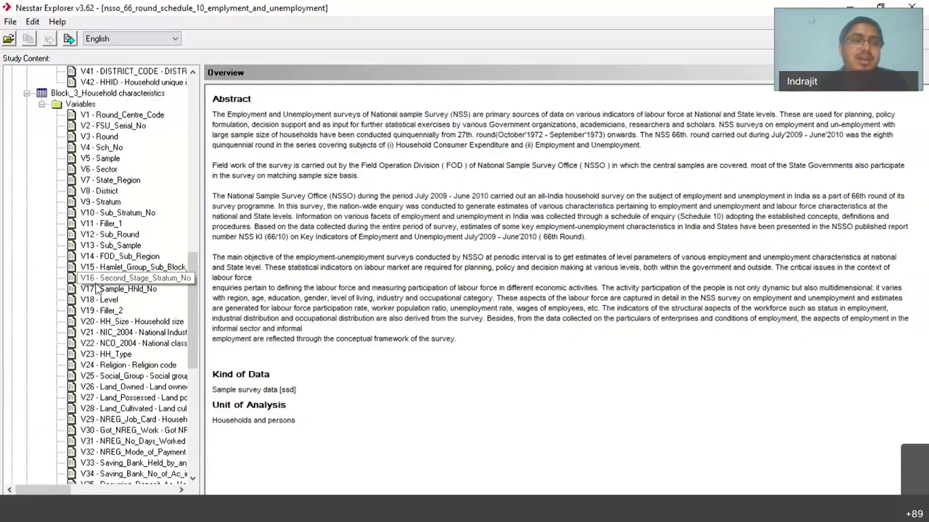
scroll(96, 288, down, 5)
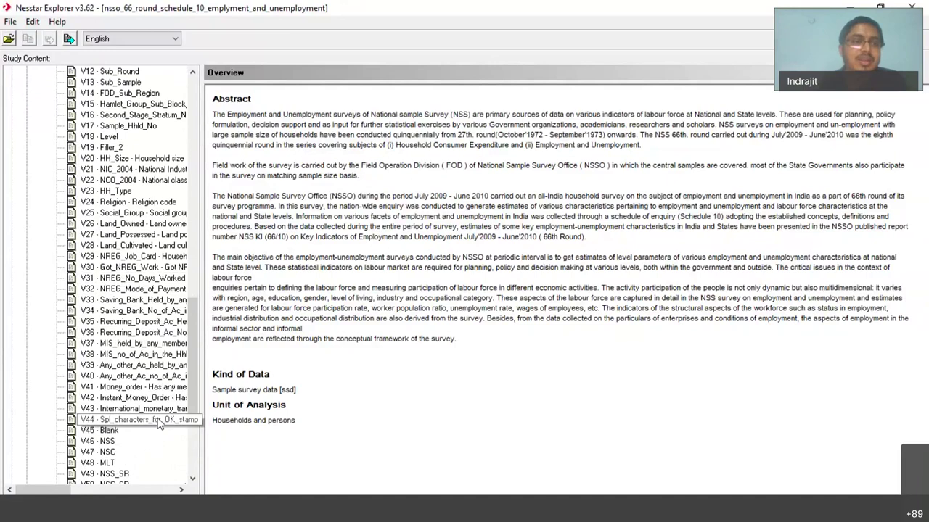
Show the data and statistics of the household size, Social_Group and Land_Owned variables in Block_3.
click(128, 158)
click(145, 212)
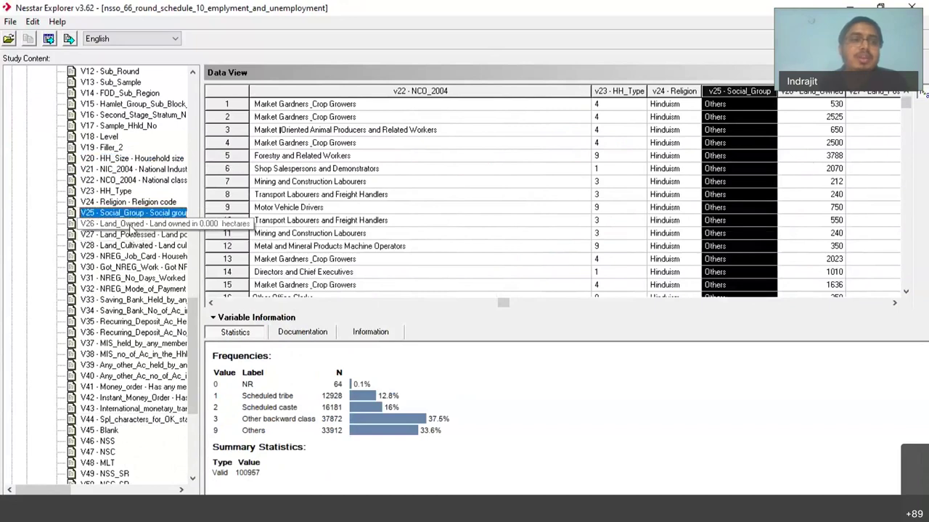
click(131, 224)
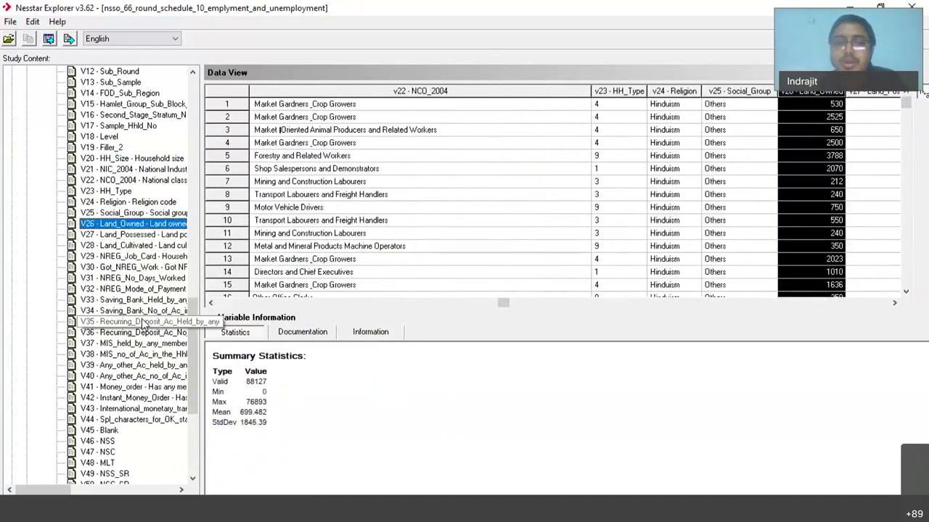
Expand the variables of Block_4_Demographic particulars, show the Sex variable's data and statistics, and look through the remaining variables.
scroll(143, 320, down, 6)
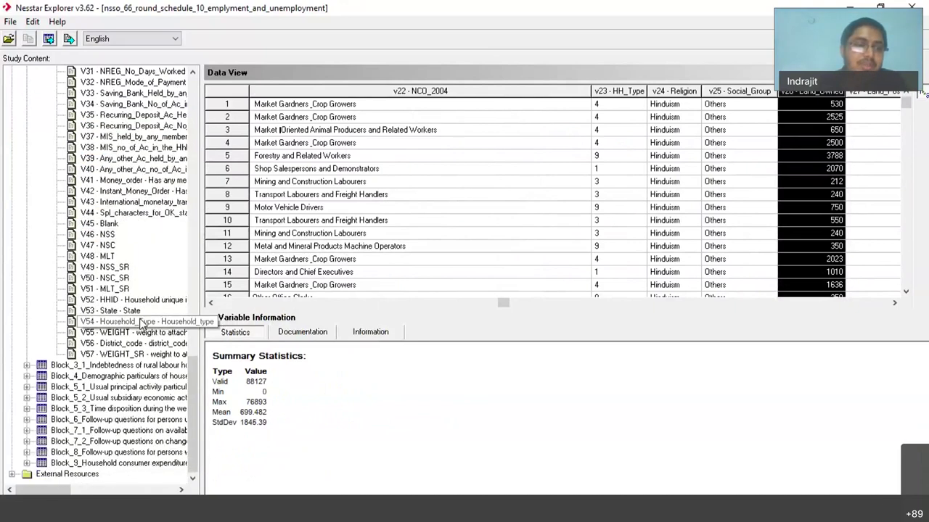
click(26, 375)
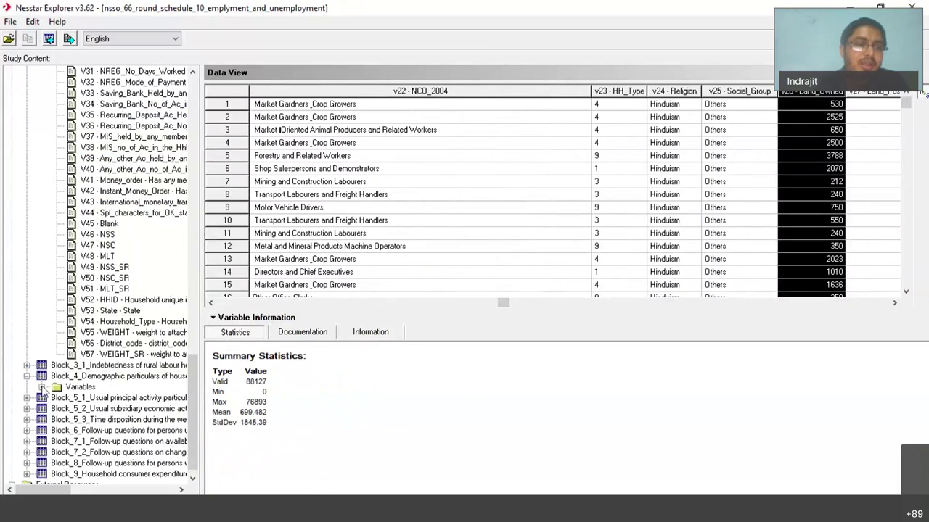
click(43, 388)
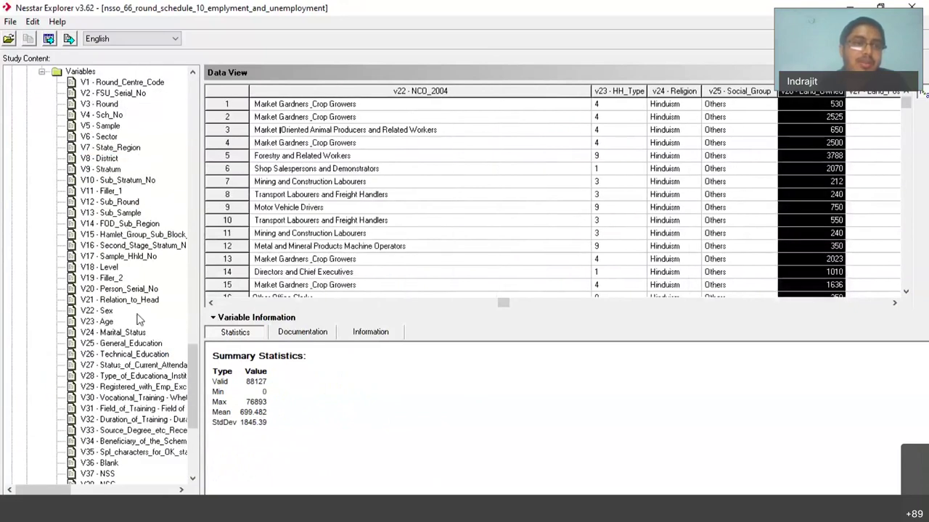
click(97, 311)
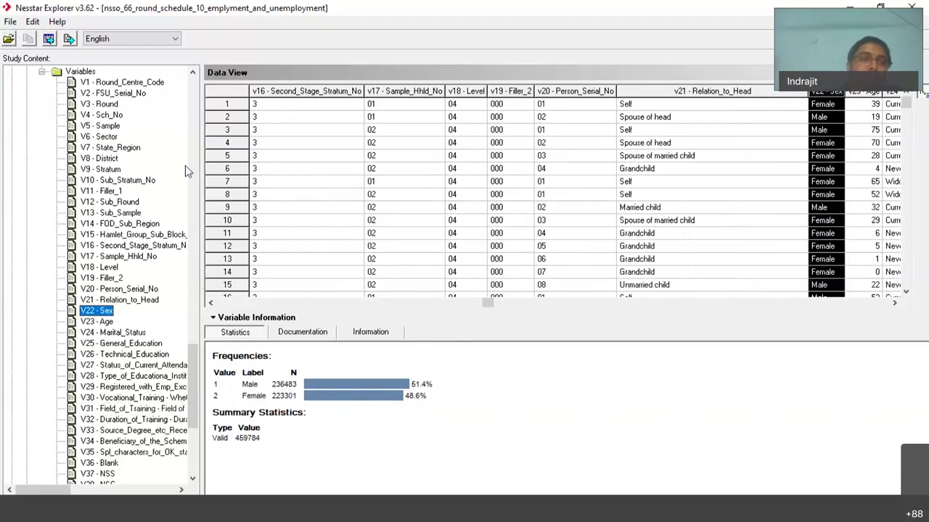
scroll(185, 166, up, 15)
scroll(182, 135, down, 20)
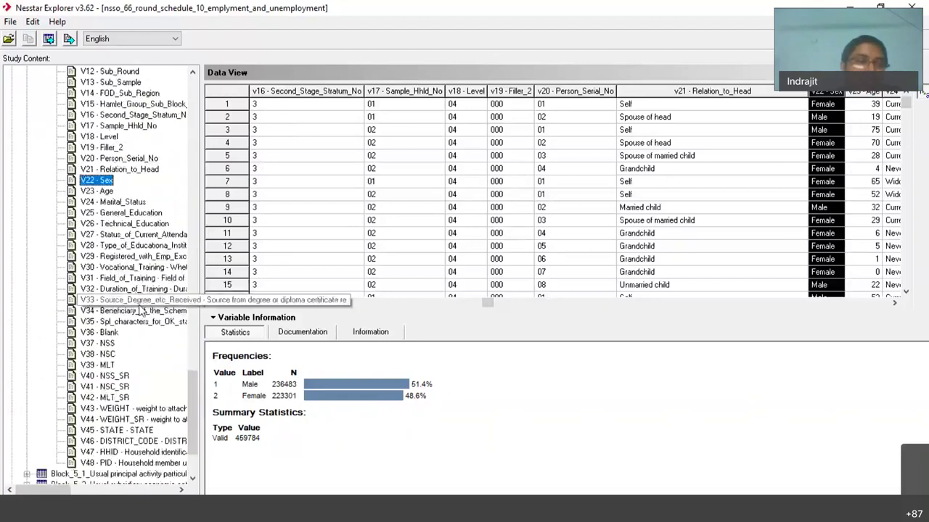
scroll(142, 309, down, 3)
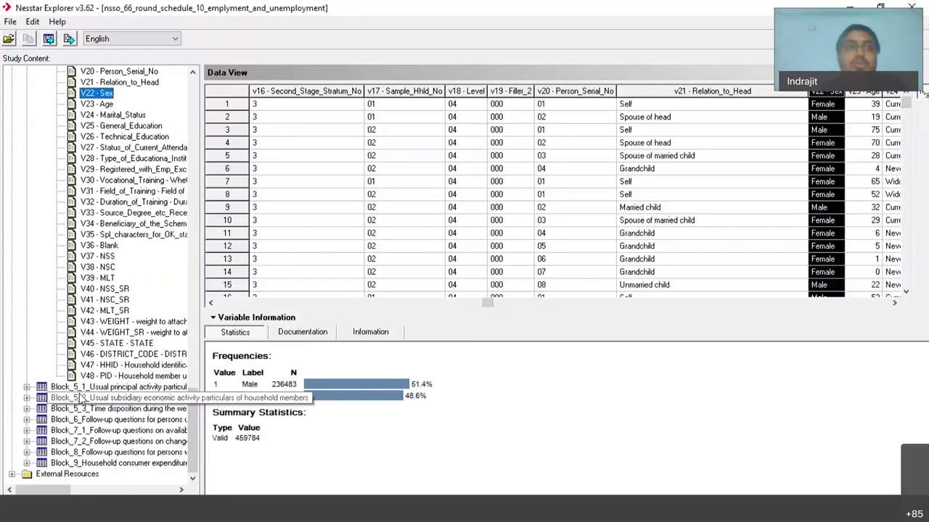
click(10, 22)
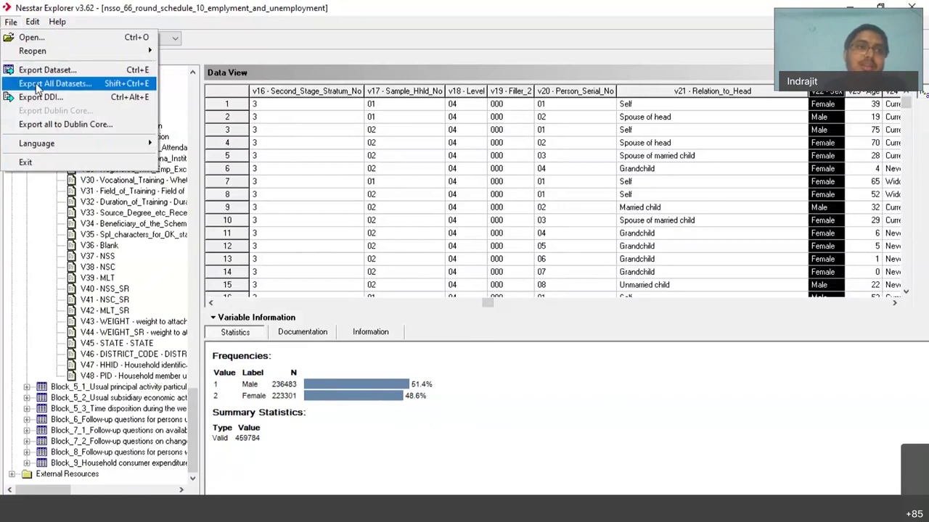
click(61, 72)
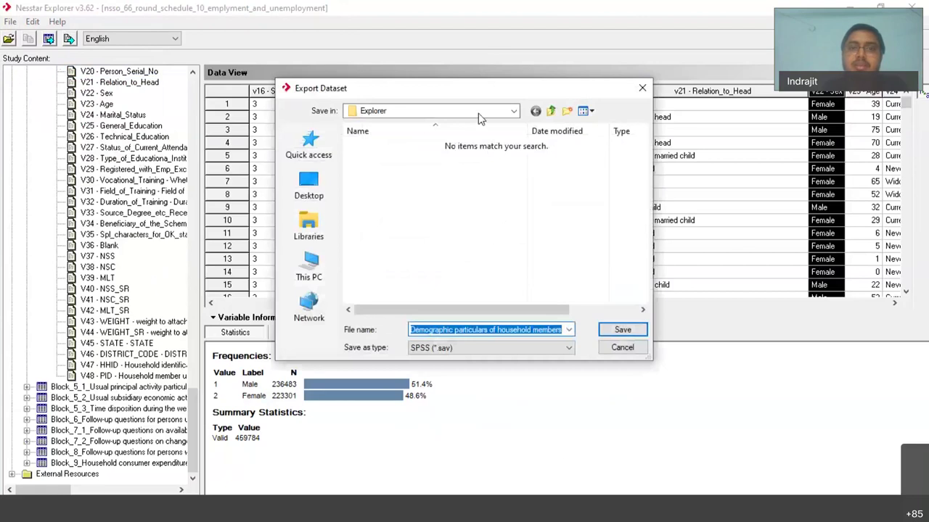
click(642, 89)
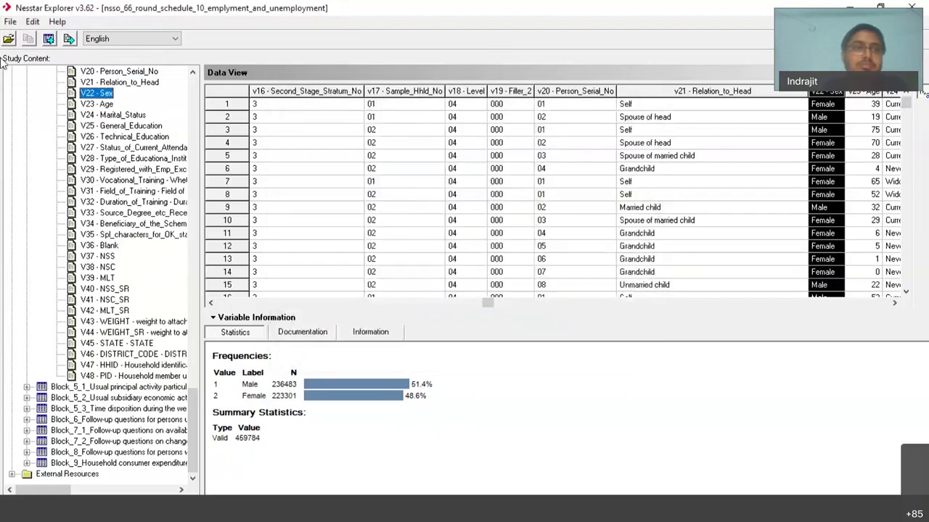
Start exporting all datasets and set the export format to SPSS (*.sav).
click(11, 21)
click(29, 85)
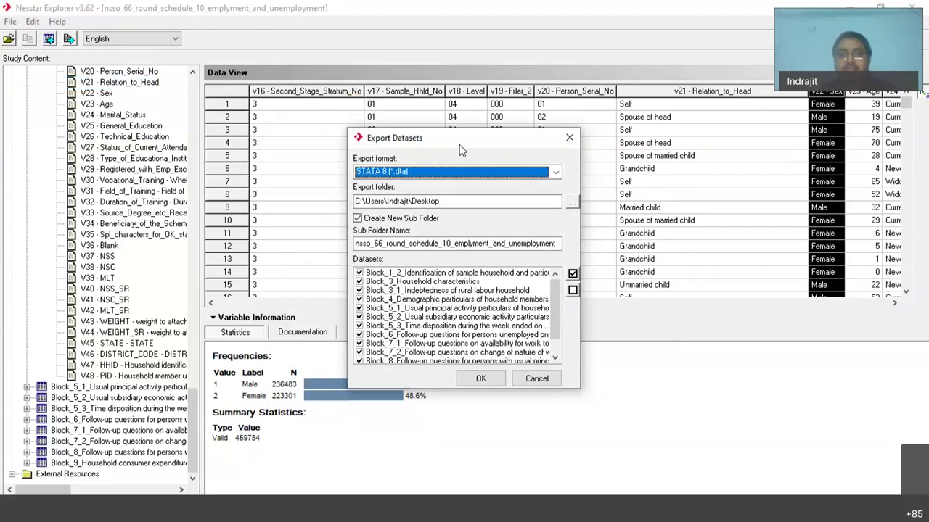
click(555, 172)
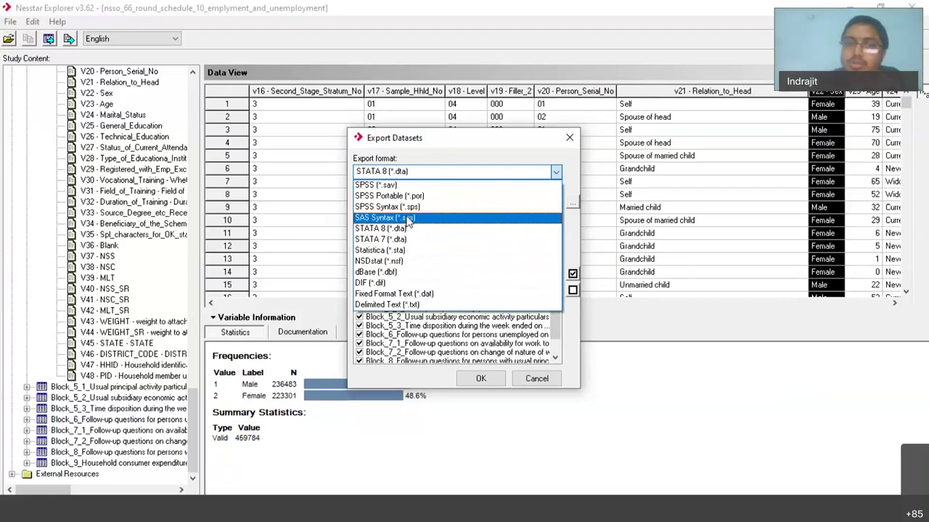
click(459, 159)
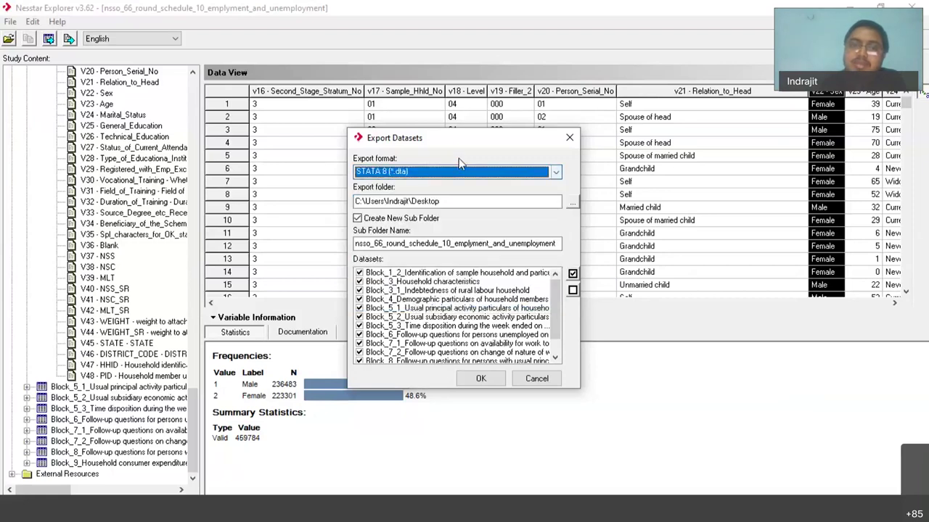
click(555, 173)
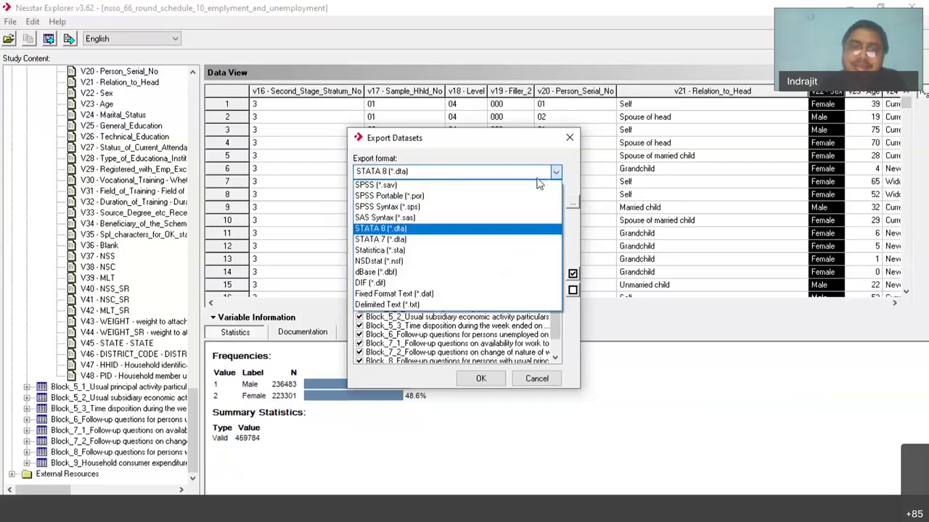
click(479, 186)
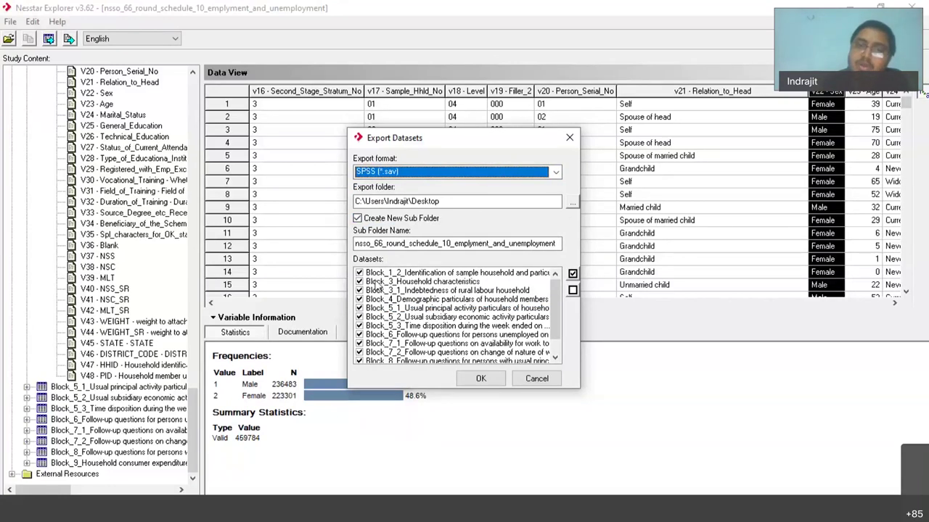
Limit the export selection to Block_3, Block_4, Block_5_1 and Block_5_2, and dismiss the export without running it.
click(358, 273)
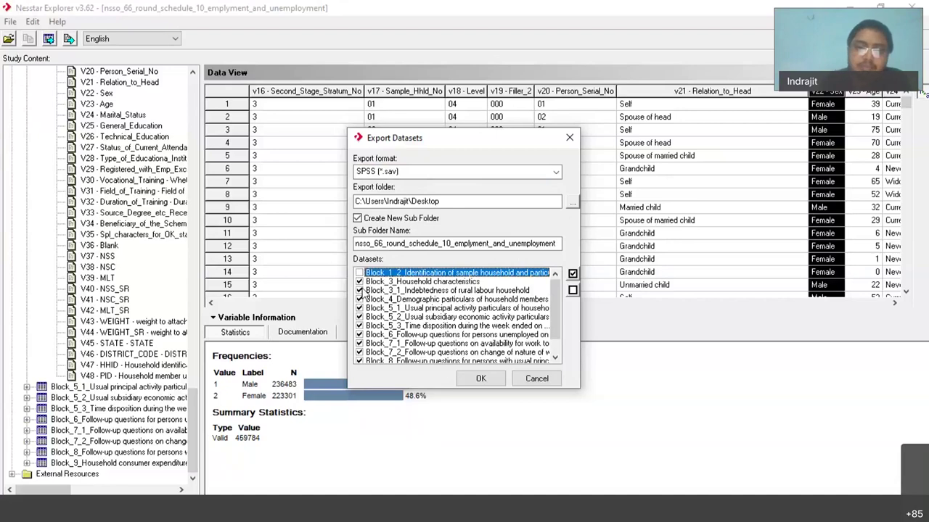
click(358, 290)
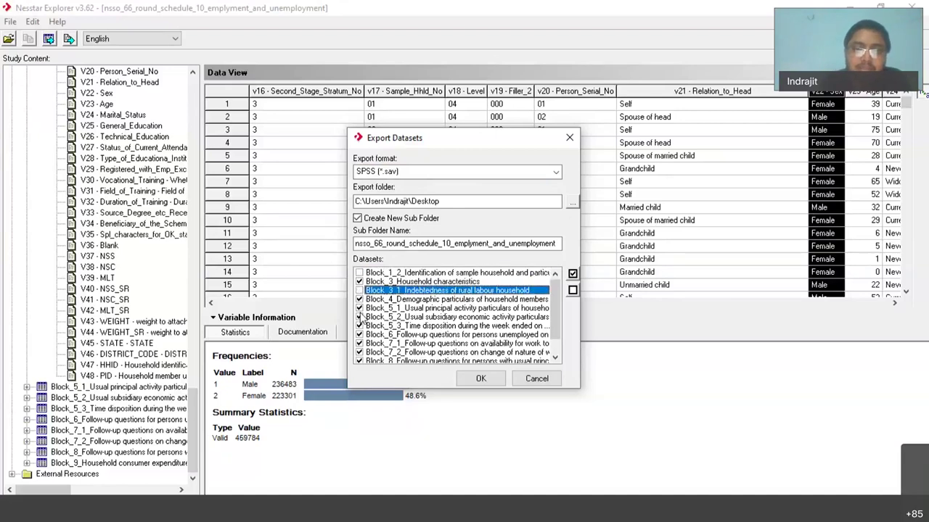
click(359, 326)
click(358, 334)
click(358, 343)
click(358, 352)
click(359, 361)
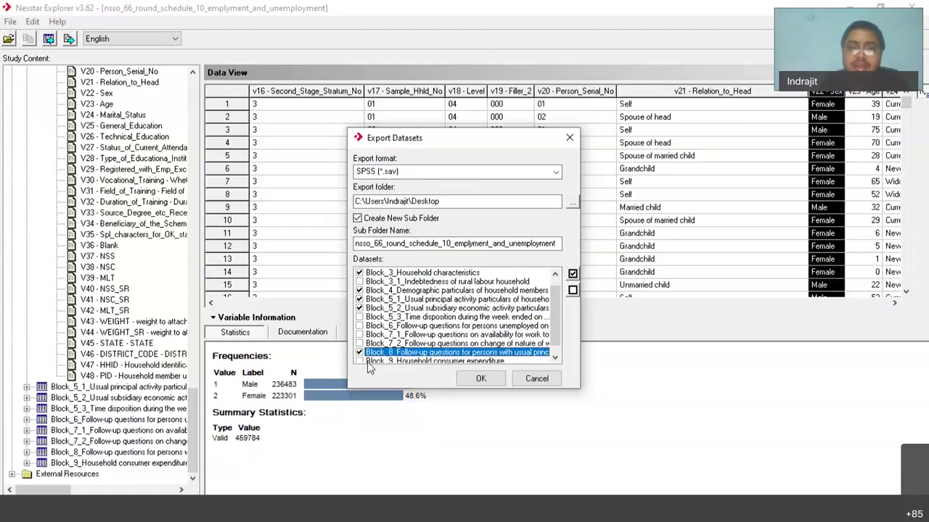
click(358, 352)
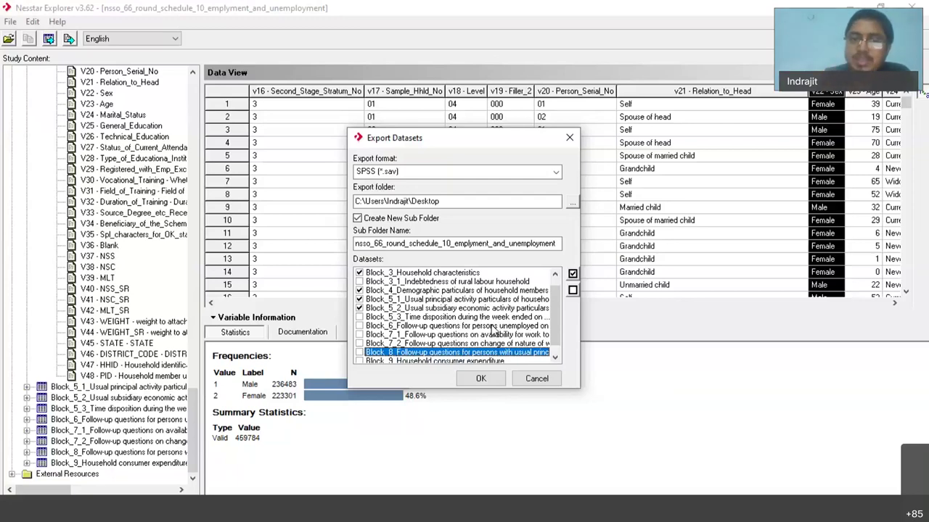
click(566, 141)
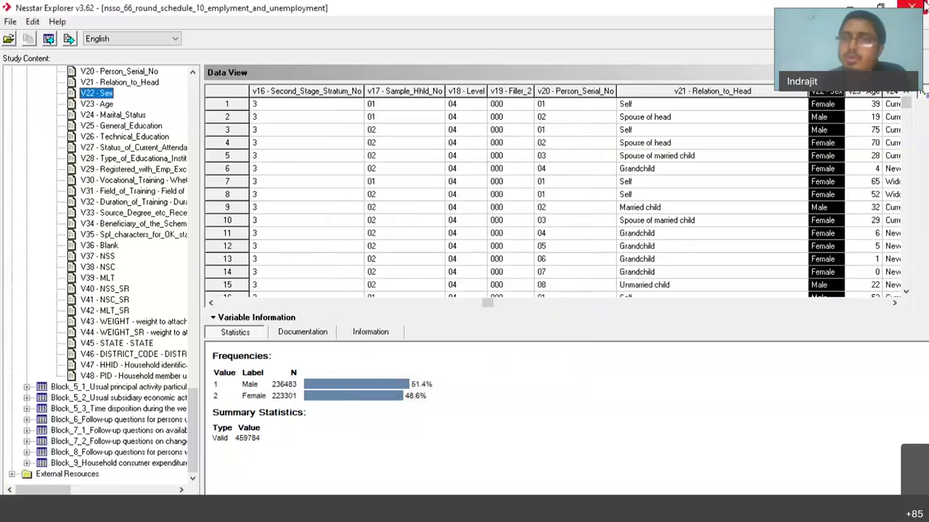
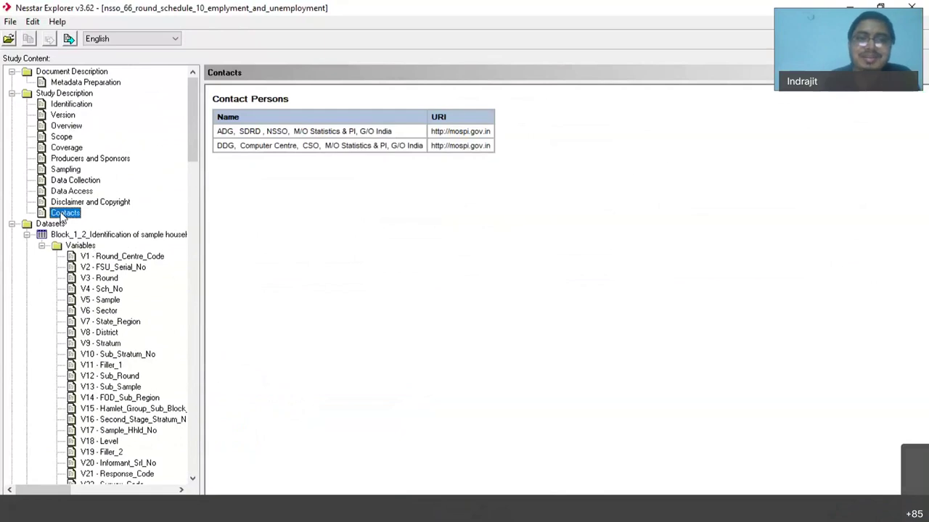
View the study's Disclaimer and Copyright and Data Access pages, and examine the access authority's web address.
click(80, 203)
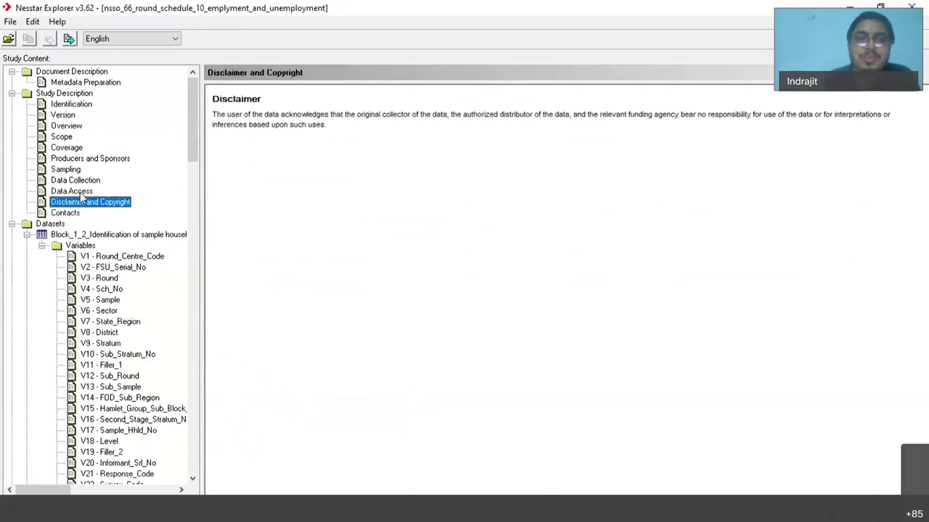
click(80, 192)
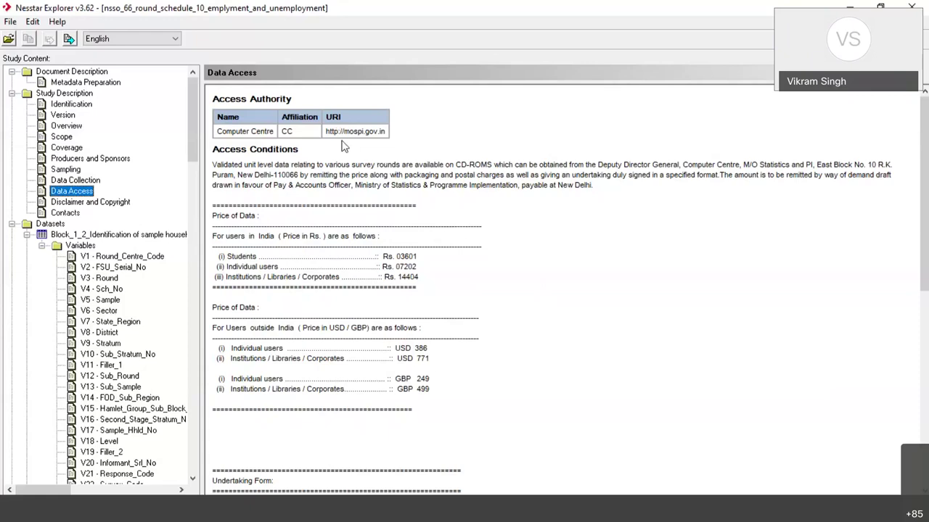
drag(325, 131, 374, 146)
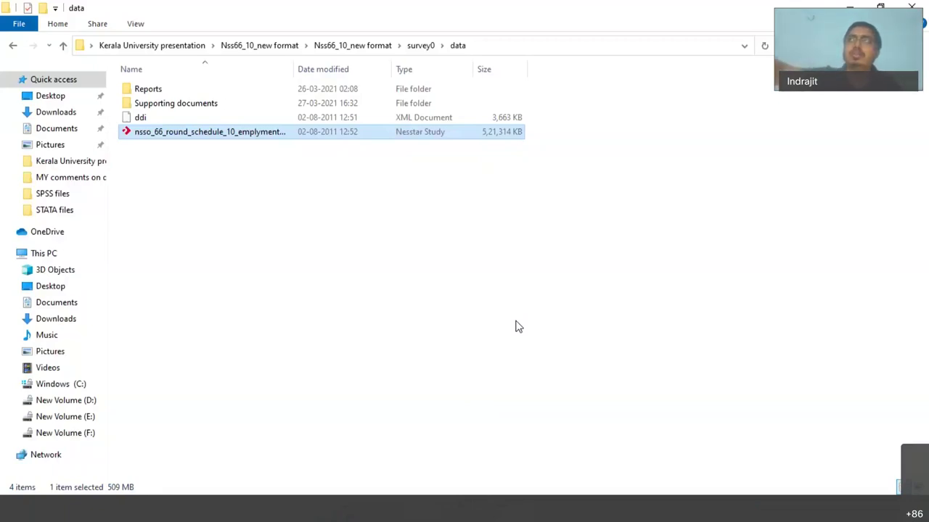
Open the Key_Indicators PDF in the study's Reports folder, and view the Supporting documents folder, selecting the Schedule_66_10 document.
double_click(160, 91)
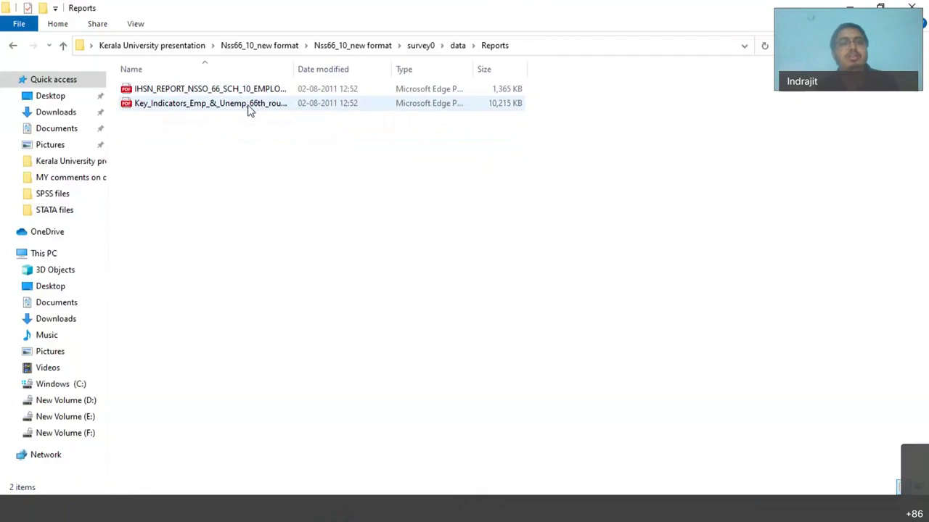
double_click(247, 104)
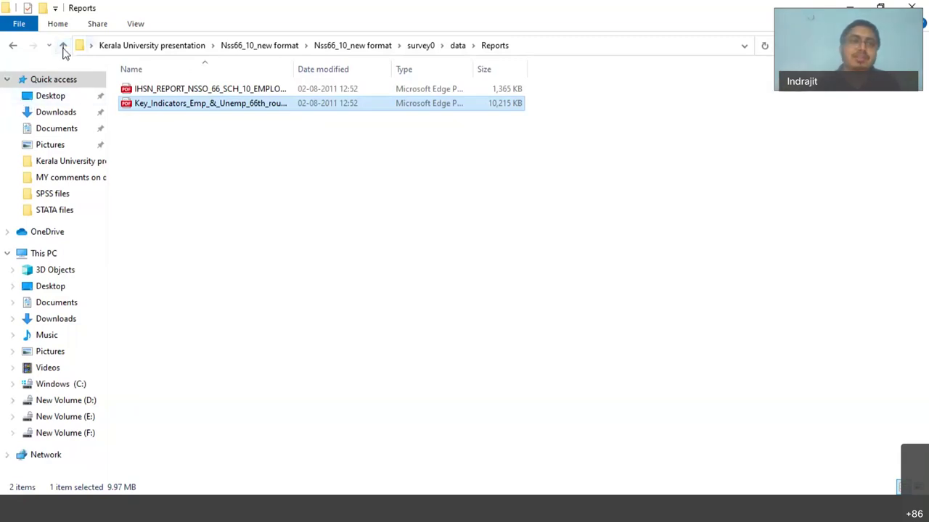
click(63, 46)
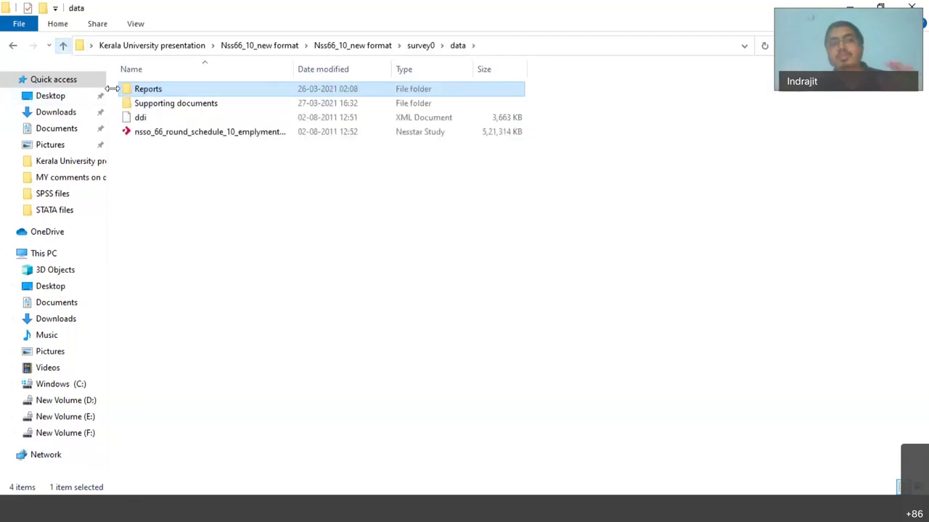
double_click(210, 109)
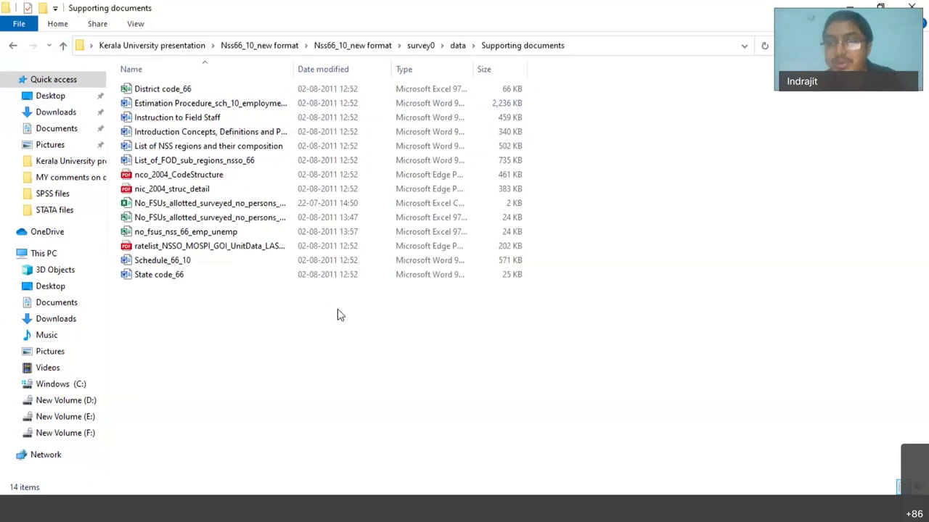
click(185, 265)
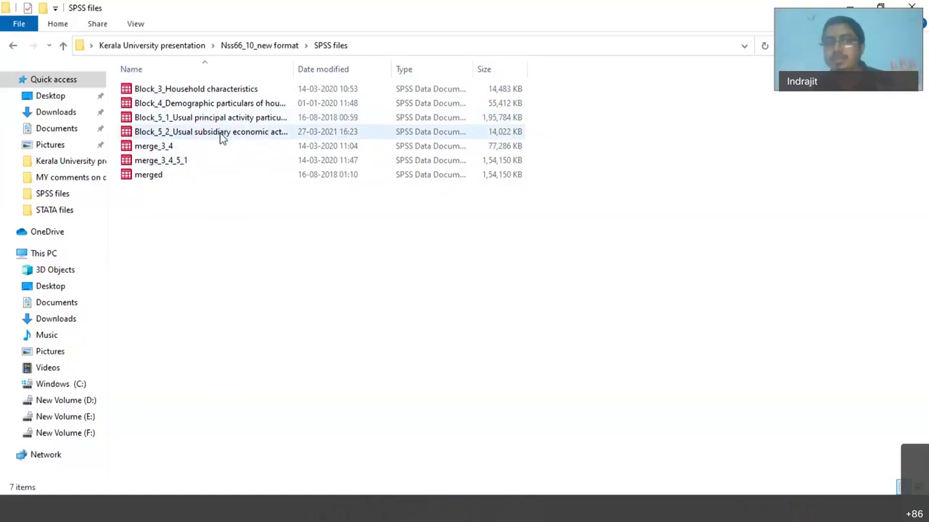
Open Block_3_Household characteristics from the SPSS files folder in SPSS, and close the output viewer without saving.
double_click(221, 92)
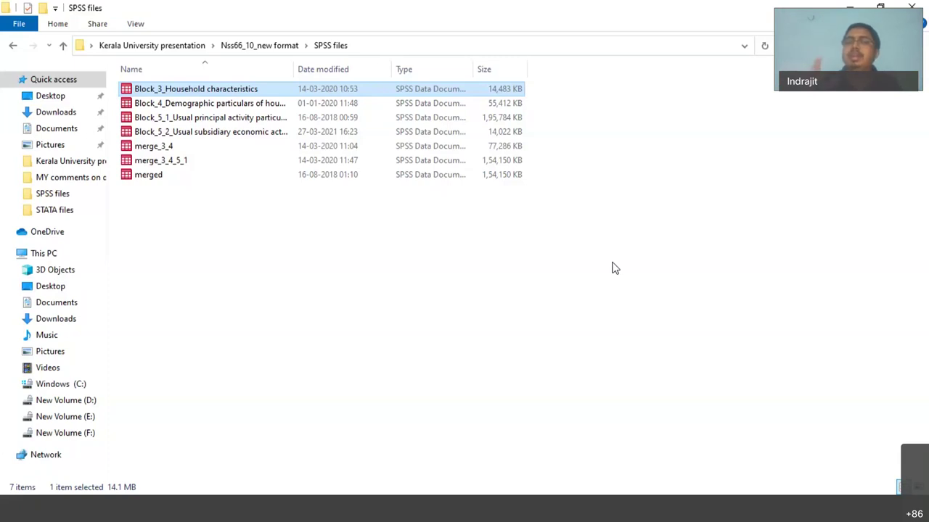
key(Return)
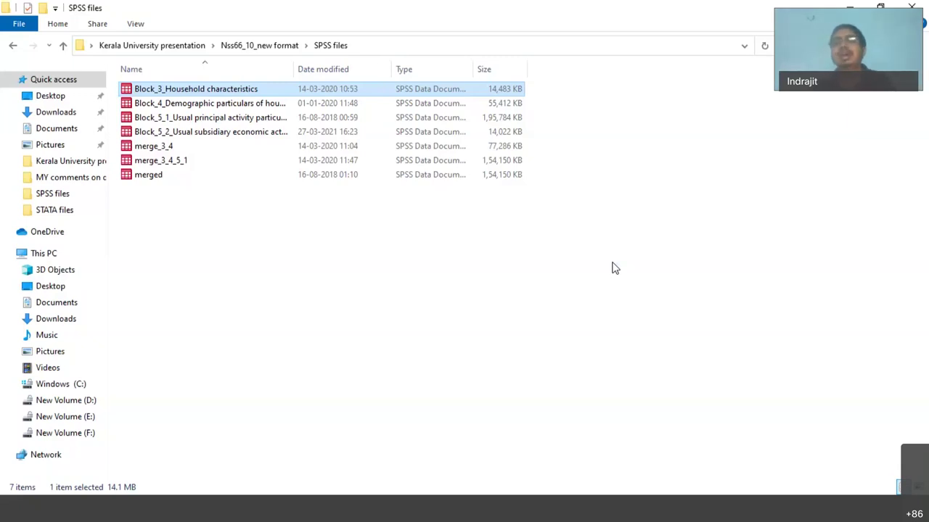
key(Return)
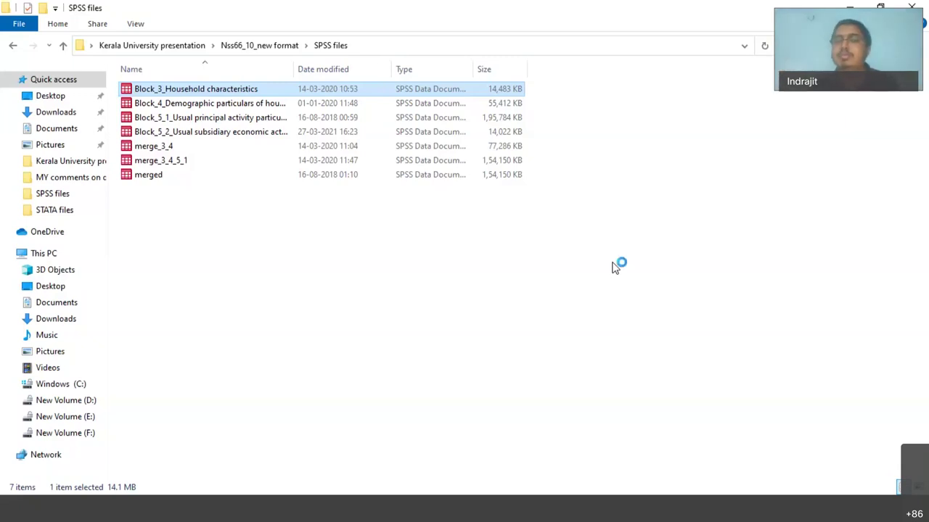
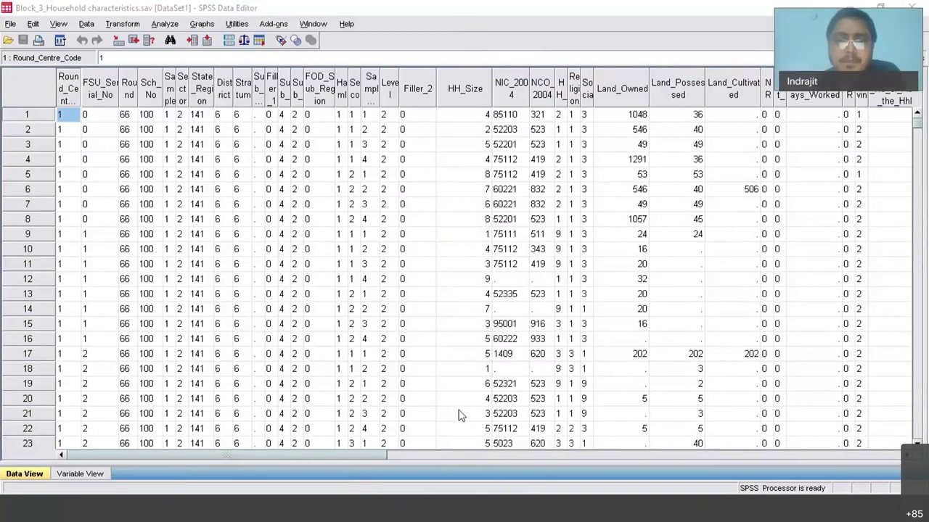
key(alt+F4)
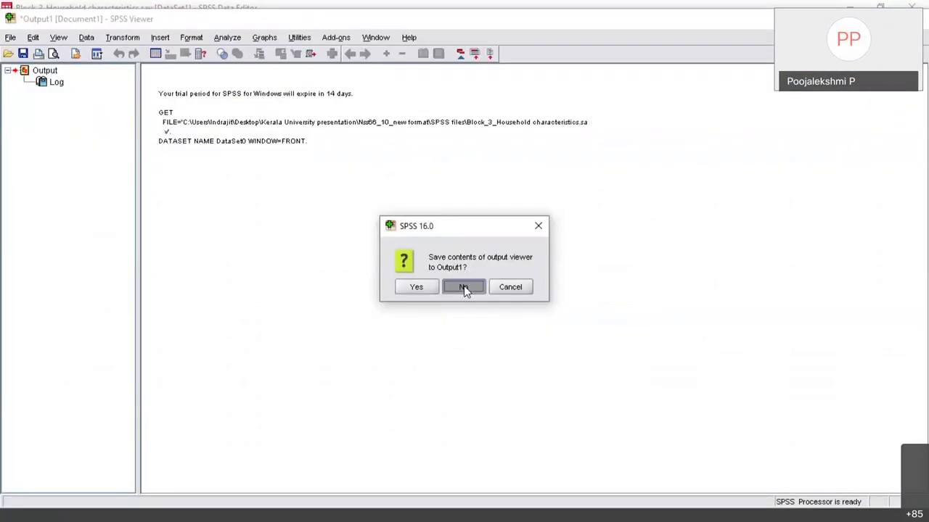
click(464, 287)
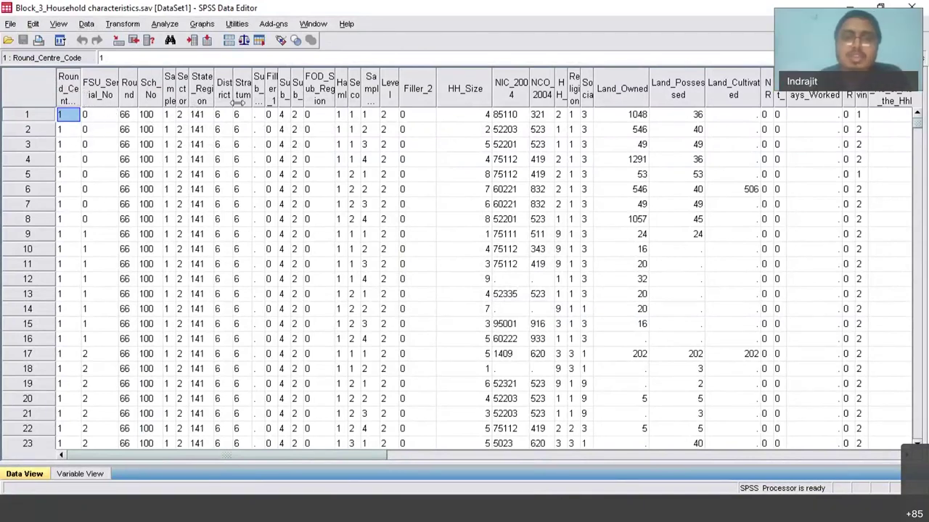
Examine the Block_3 data from the first to the last case, including the land, HHID and weight variables.
drag(96, 455, 573, 507)
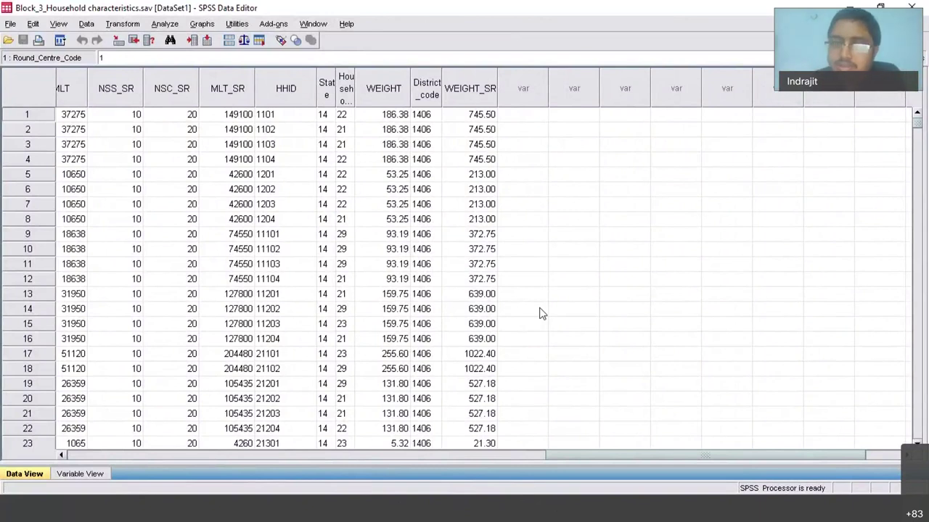
scroll(537, 210, down, 20)
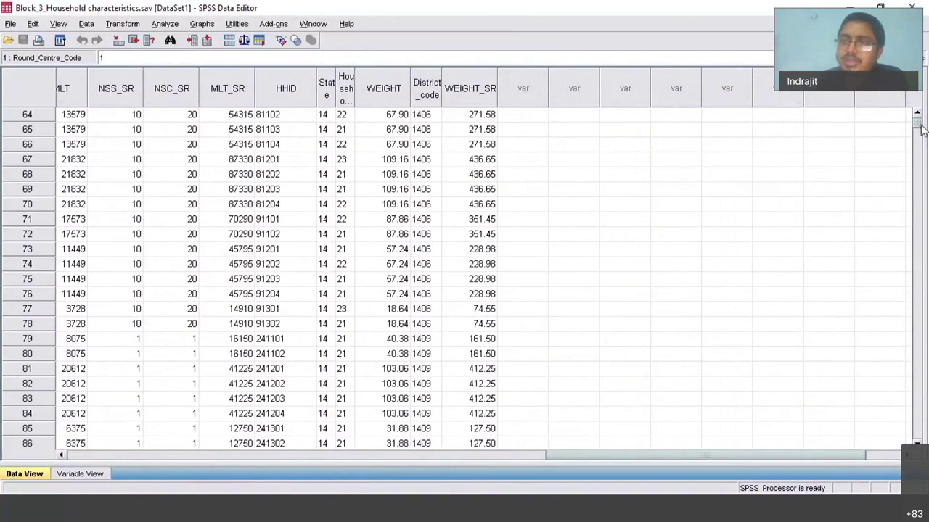
drag(920, 138, 916, 441)
scroll(578, 295, up, 9)
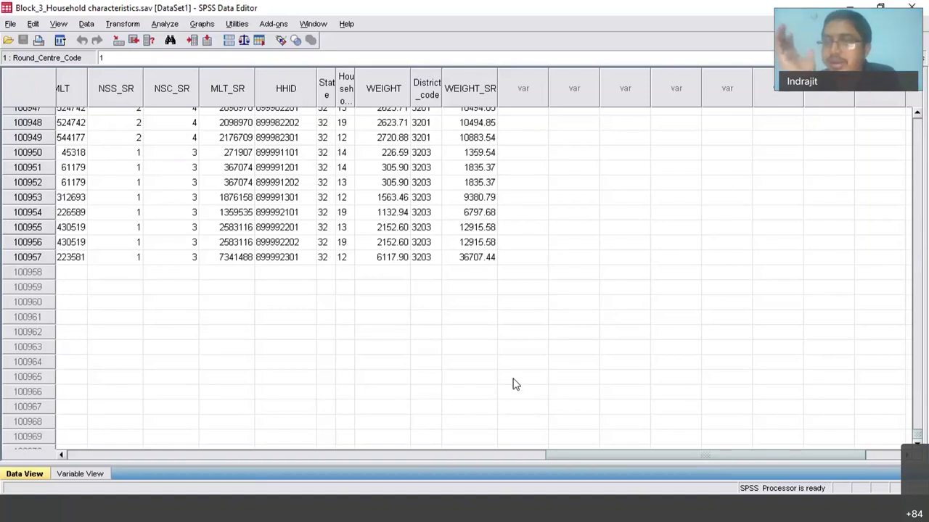
scroll(513, 307, up, 13)
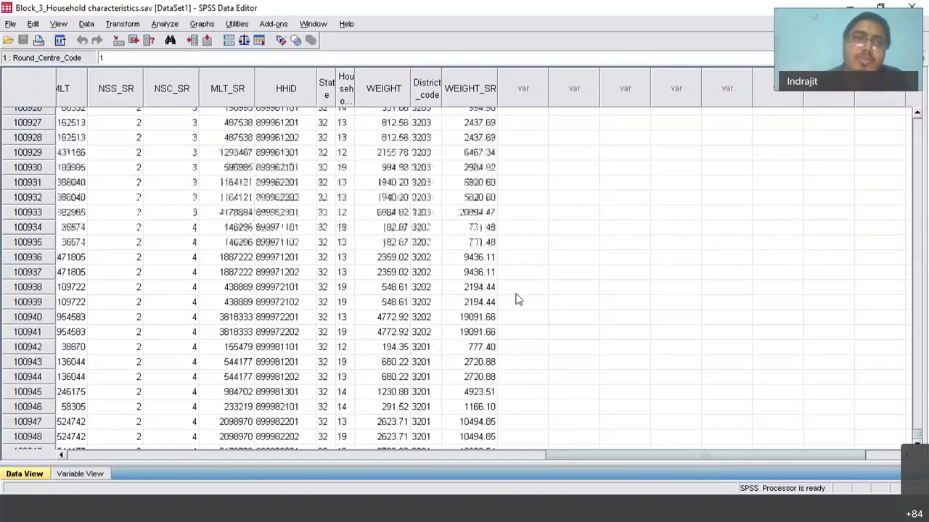
drag(917, 438, 921, 116)
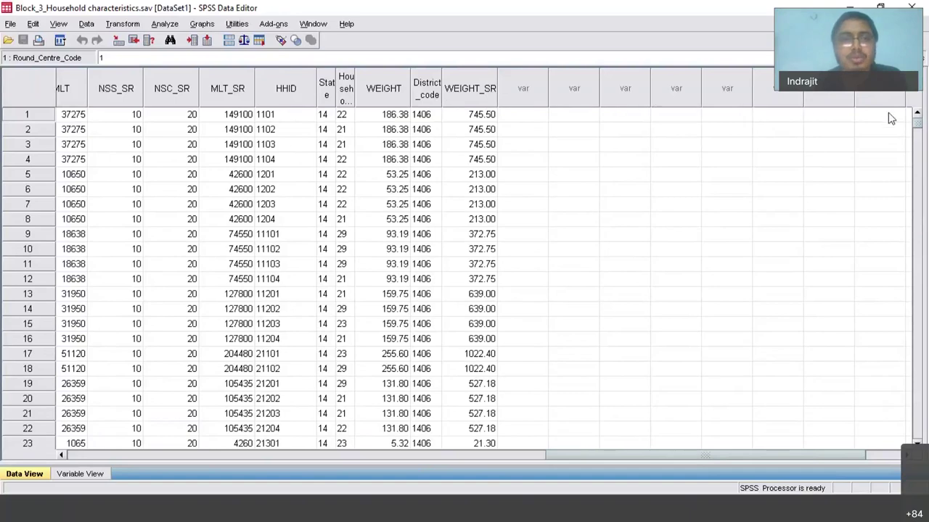
click(503, 456)
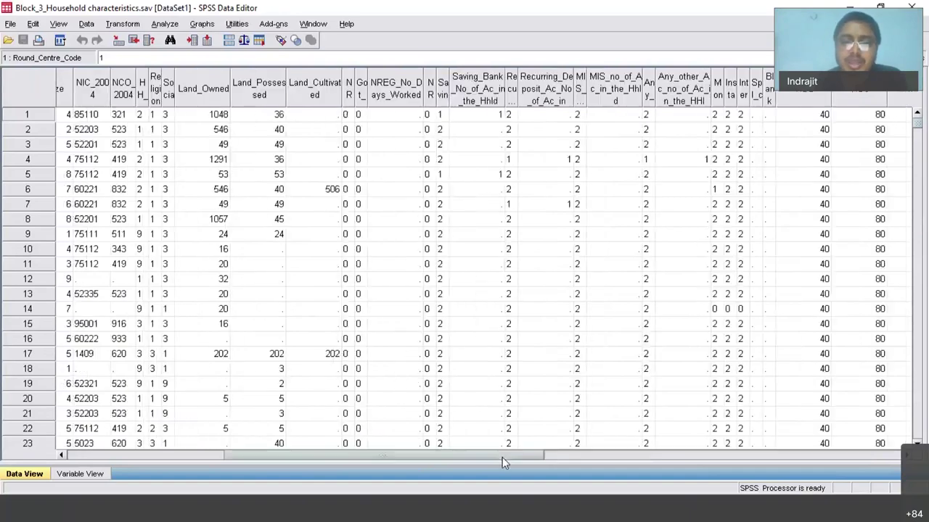
drag(533, 456, 831, 455)
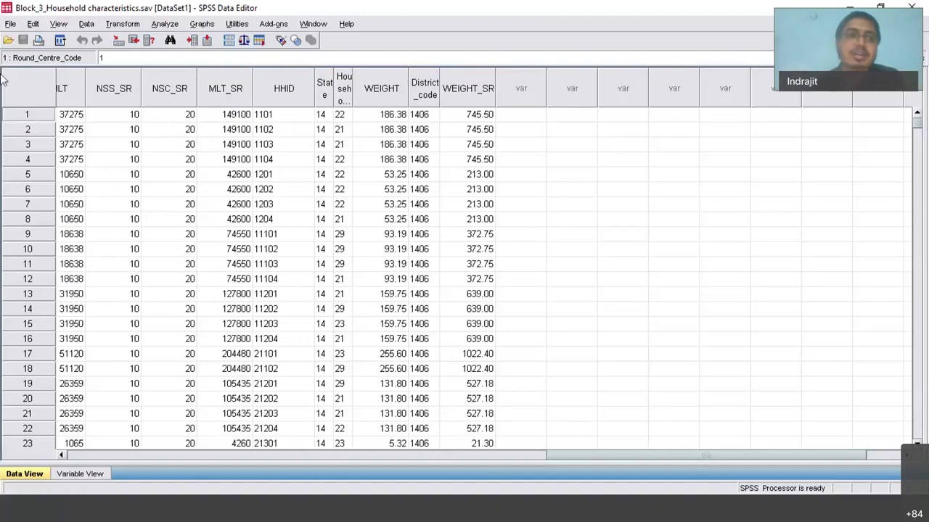
Sort the Block_3 cases by the household unique ID (HHID) in ascending order, and return to the data editor.
click(85, 26)
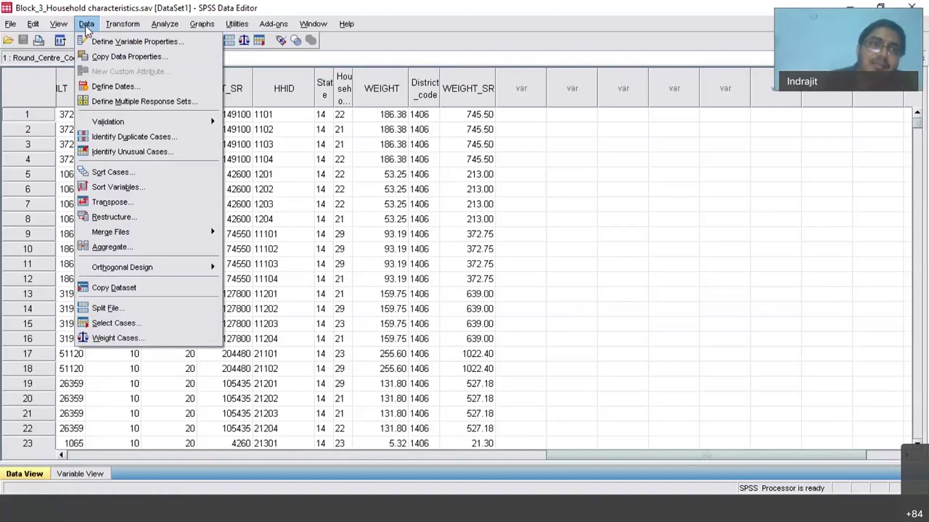
click(113, 172)
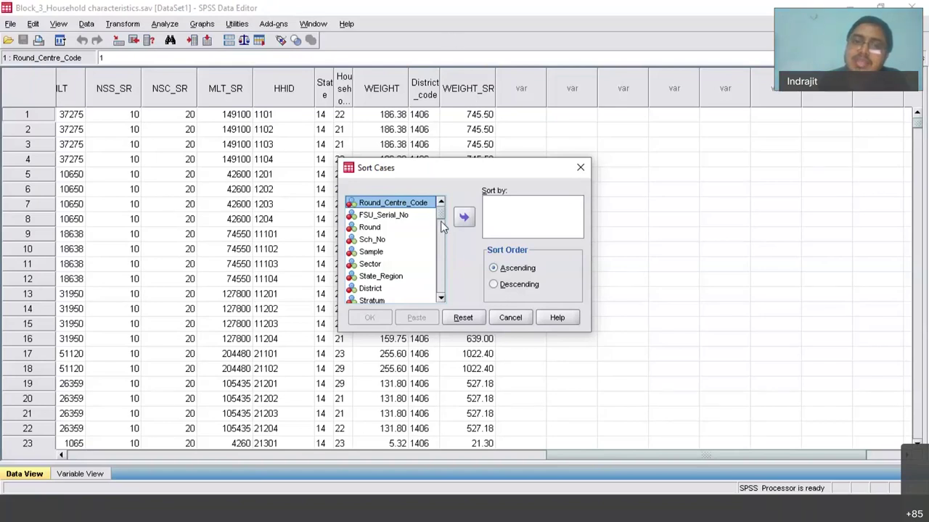
scroll(435, 259, down, 5)
scroll(428, 283, up, 10)
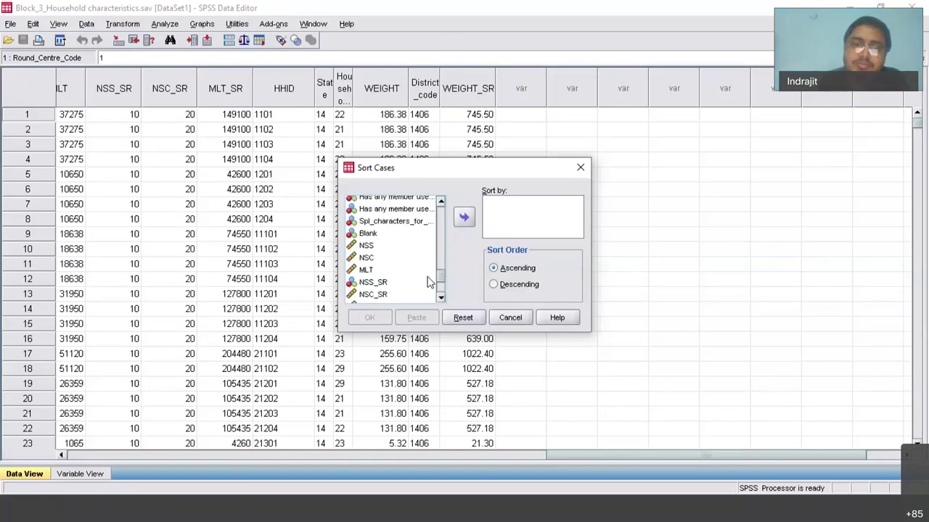
scroll(428, 277, up, 5)
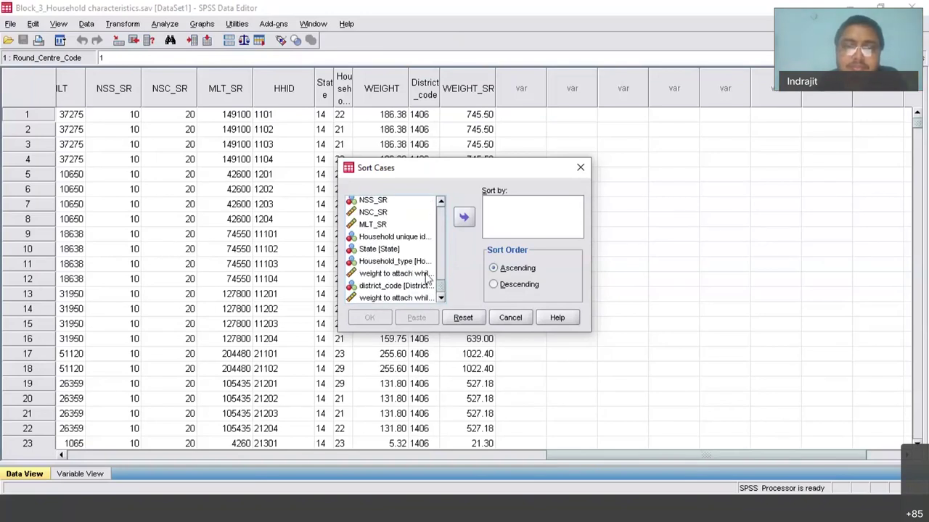
click(392, 237)
click(465, 219)
click(376, 319)
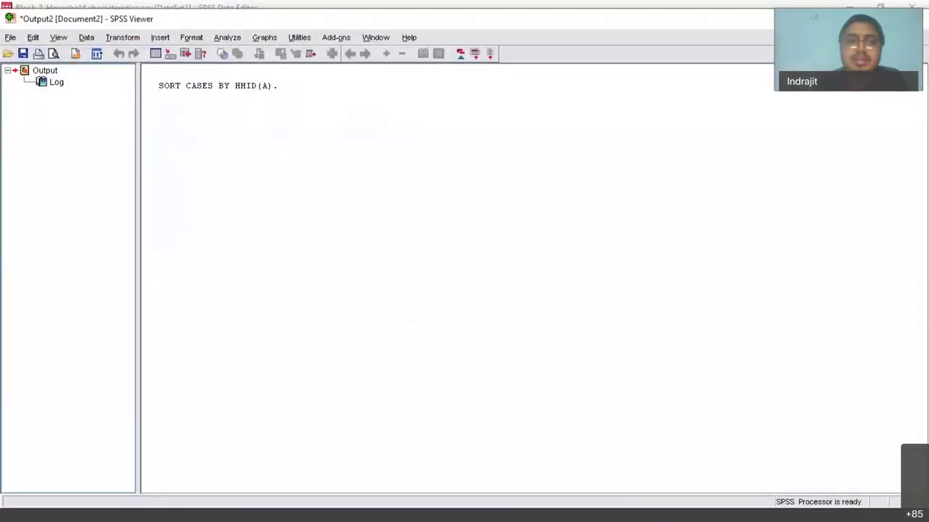
click(124, 6)
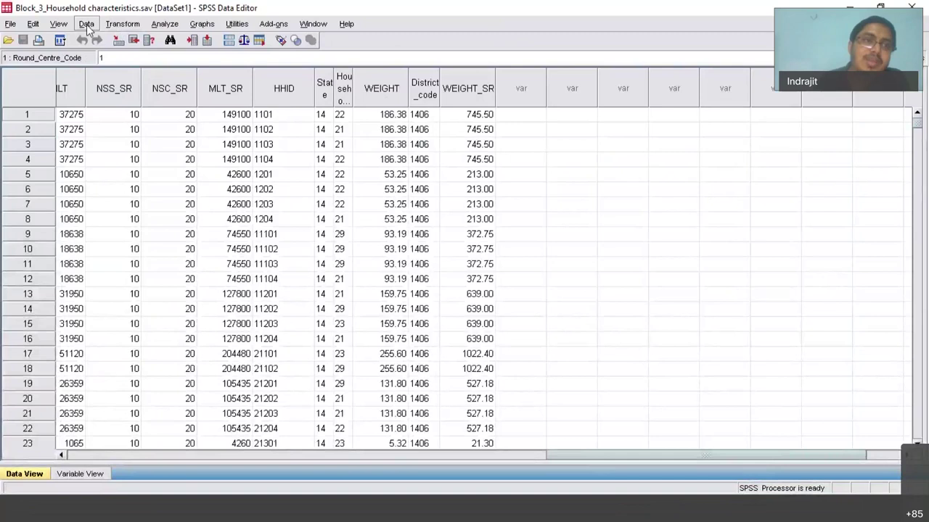
Start an Add Variables merge into Block_3 using the external file Block_4_Demographic particulars of household members.sav from the SPSS files folder.
click(87, 24)
mouse_move(98, 237)
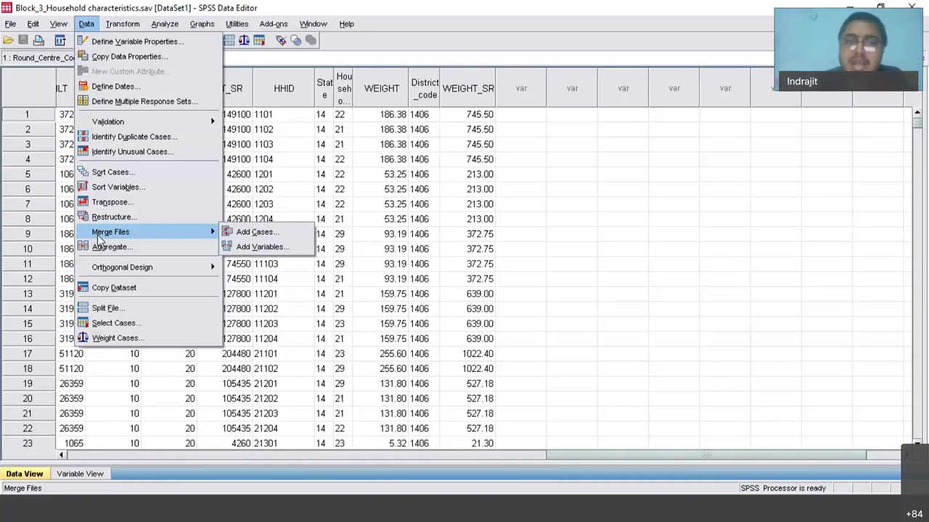
click(274, 251)
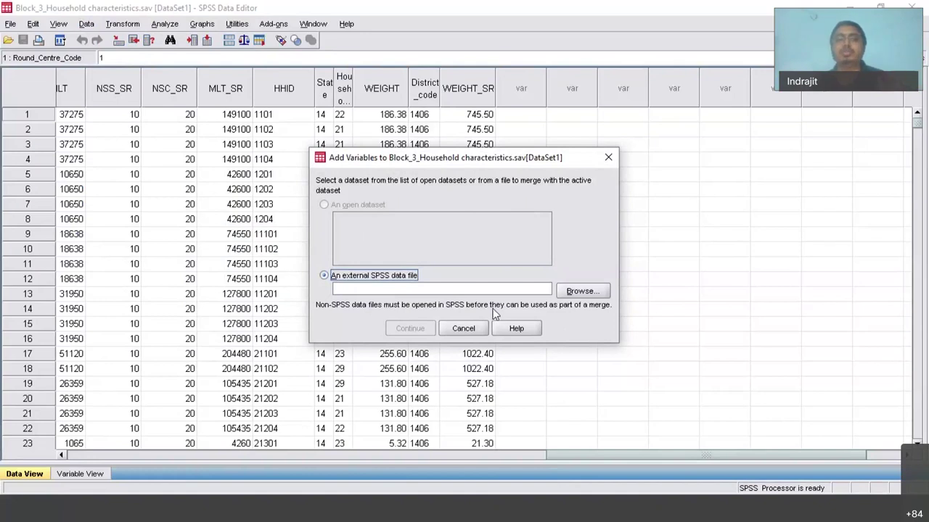
click(581, 290)
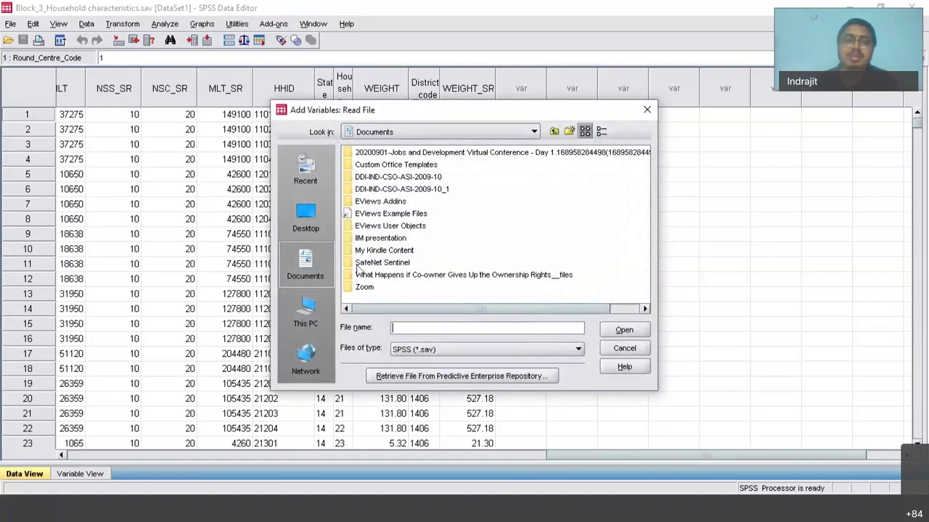
click(305, 225)
drag(381, 309, 464, 328)
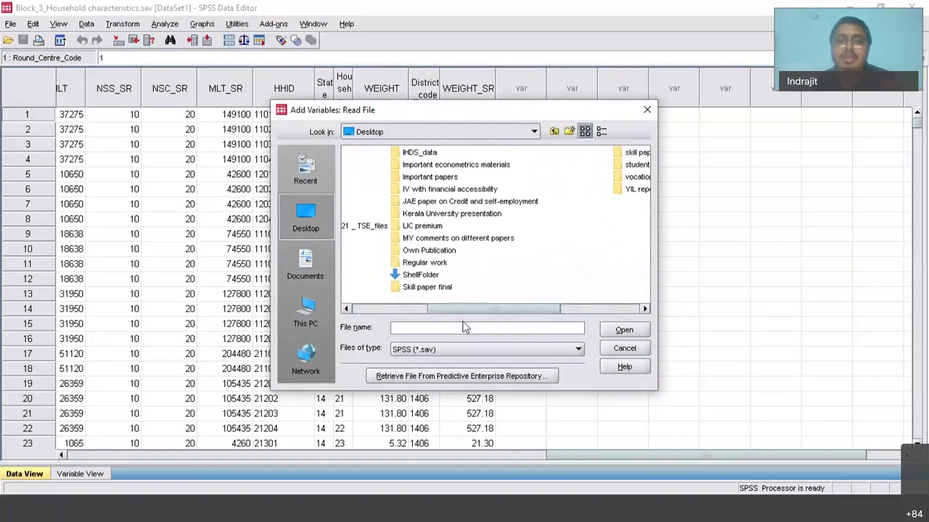
double_click(480, 213)
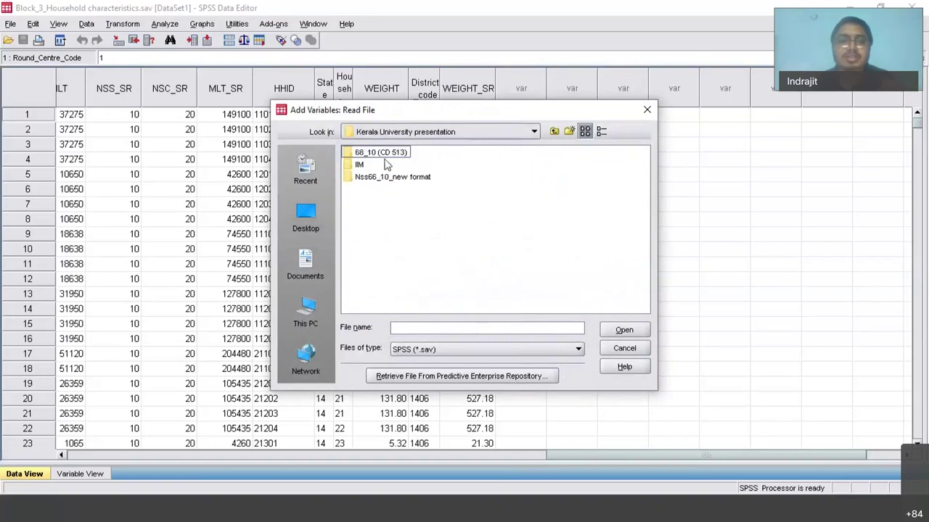
double_click(392, 179)
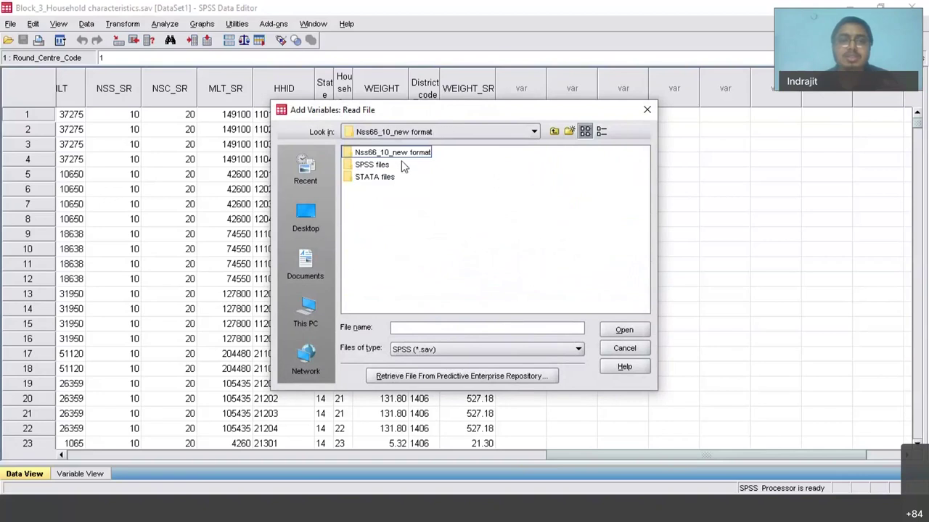
double_click(384, 166)
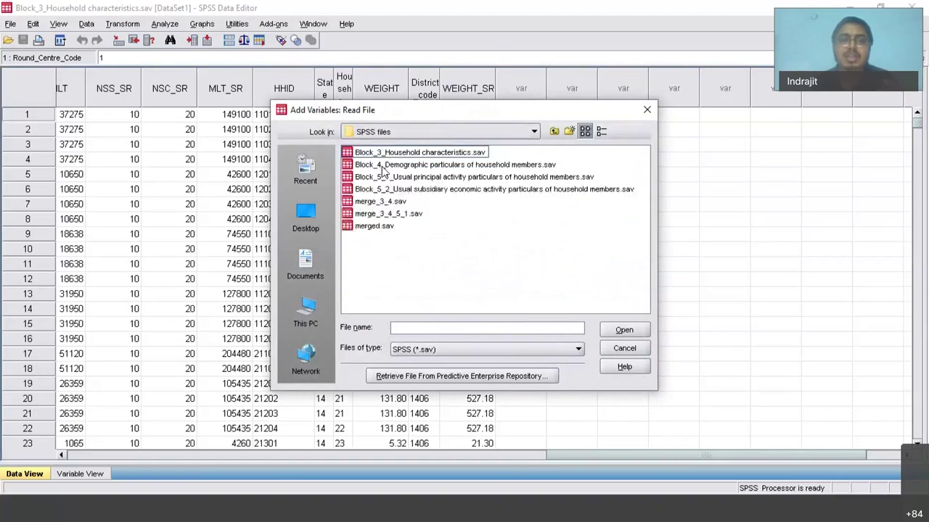
click(436, 165)
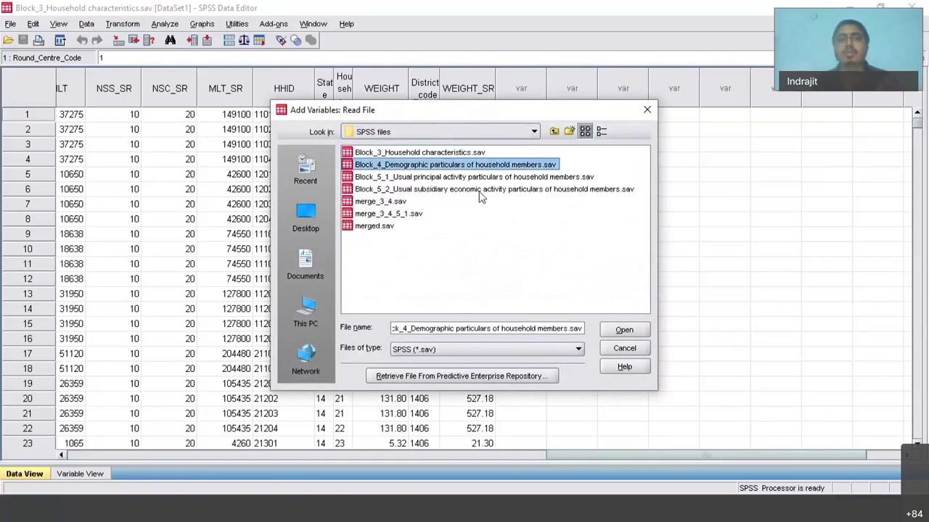
click(624, 331)
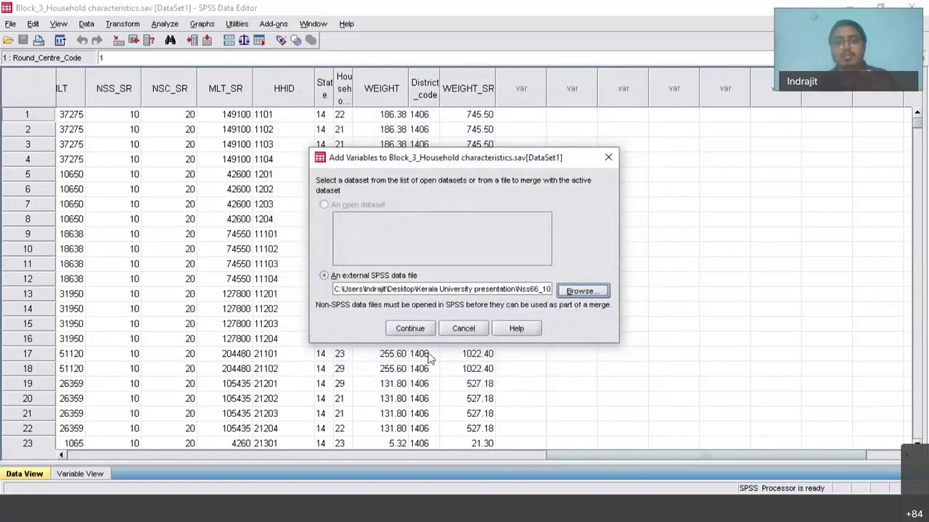
click(411, 328)
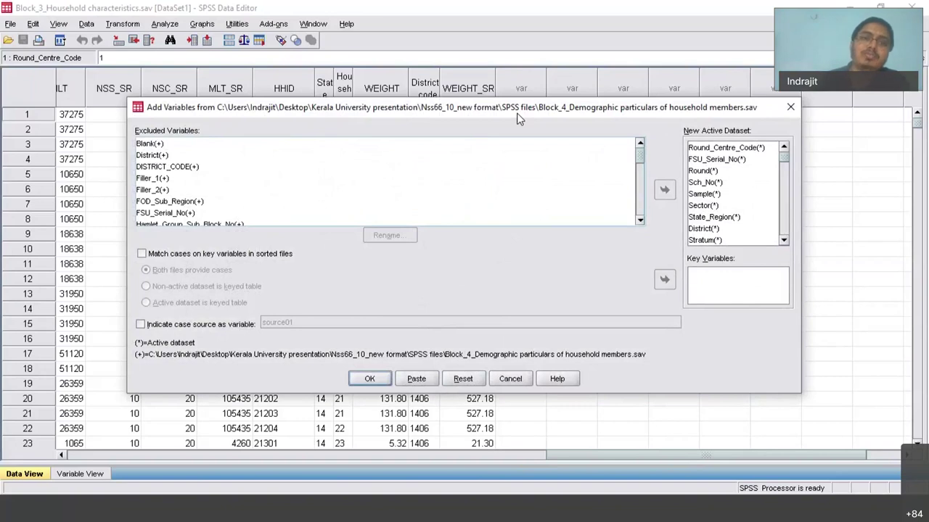
drag(519, 119, 420, 38)
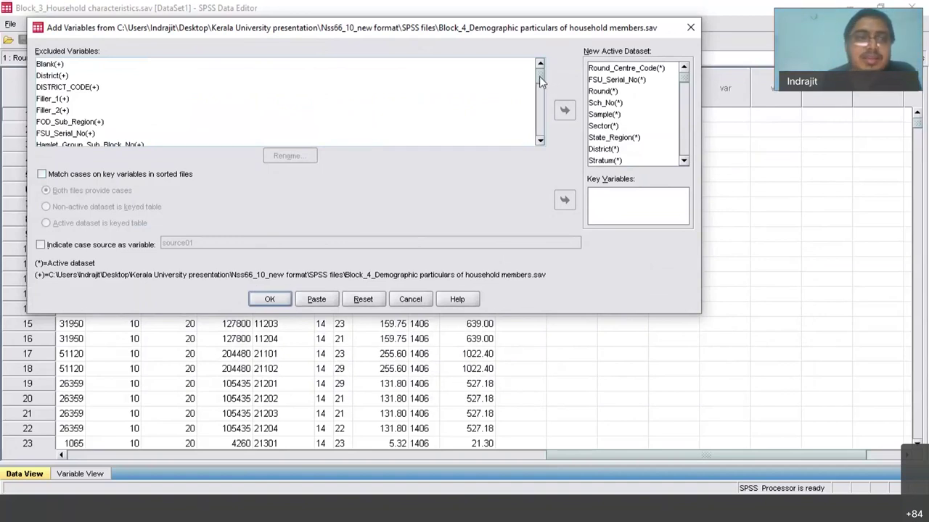
Match cases on the key variable HHID with the active dataset as the keyed table, and run the merge with Block_4.
drag(539, 77, 539, 85)
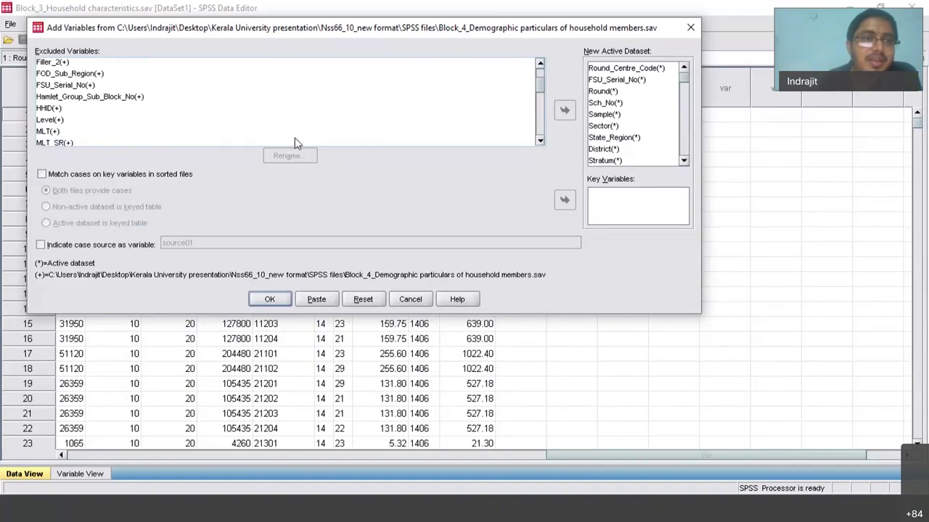
click(46, 111)
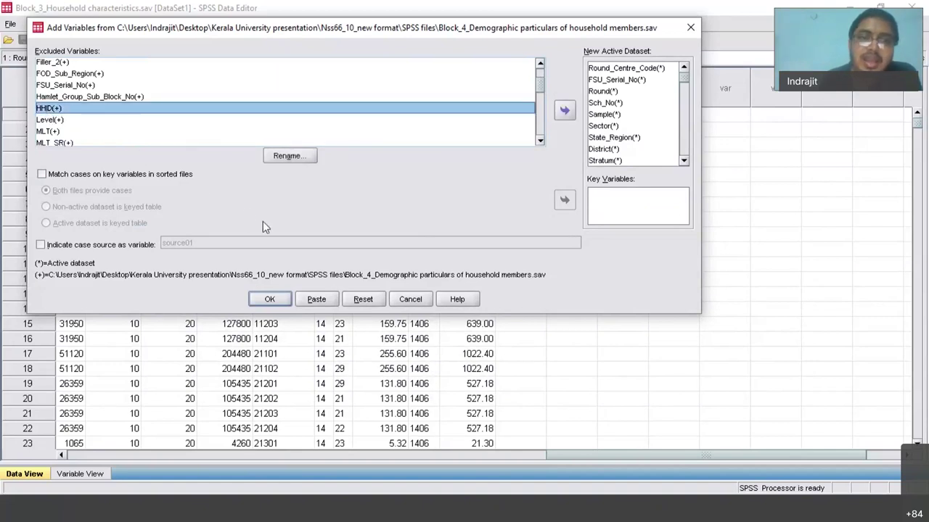
click(42, 176)
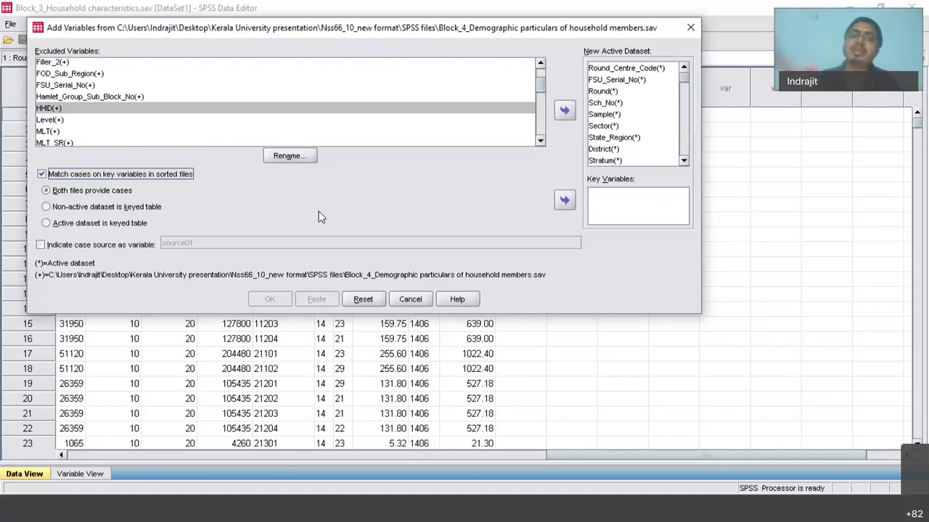
click(47, 223)
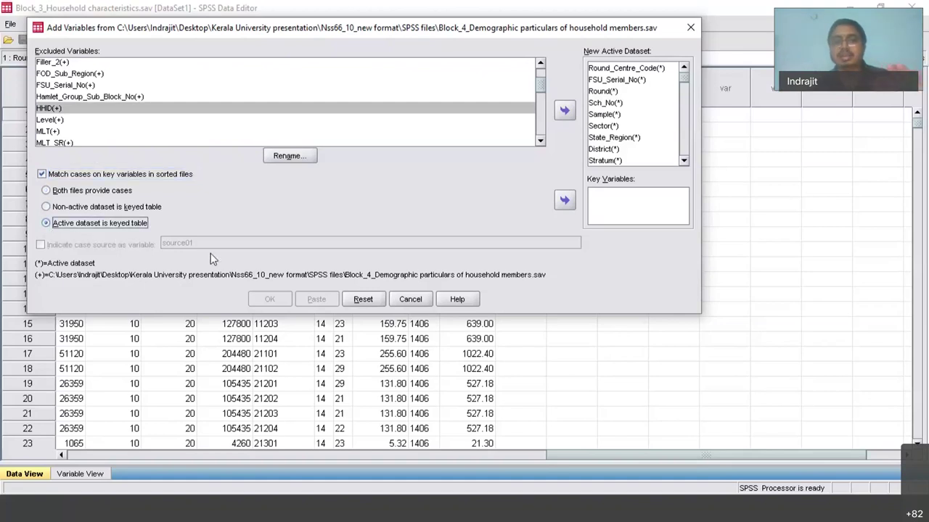
click(564, 201)
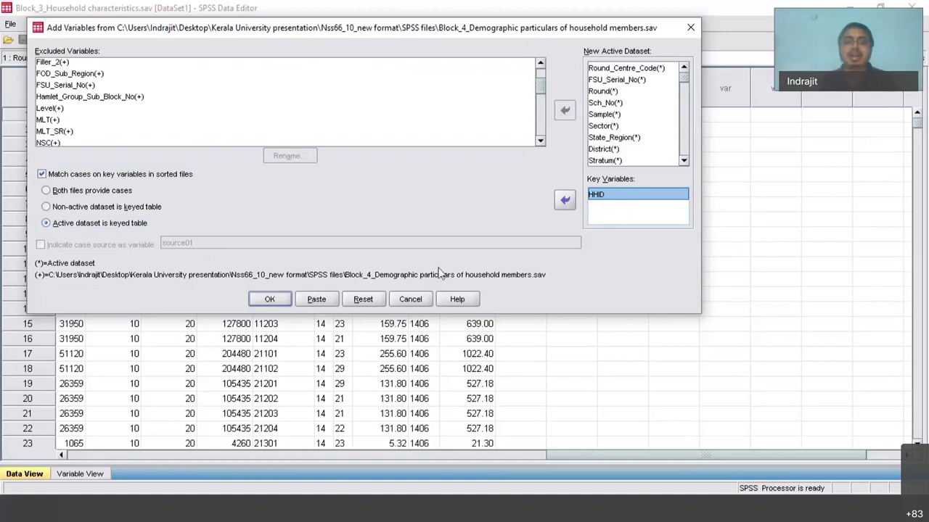
click(272, 300)
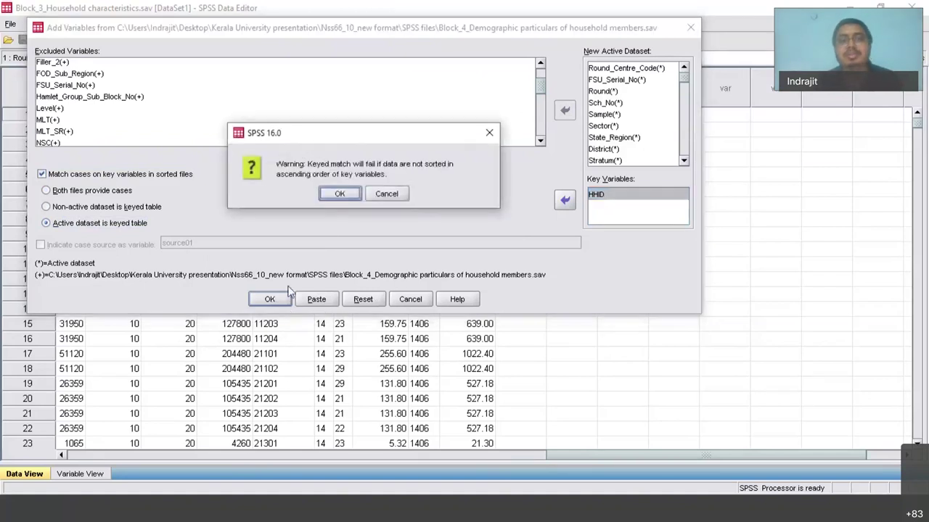
click(349, 193)
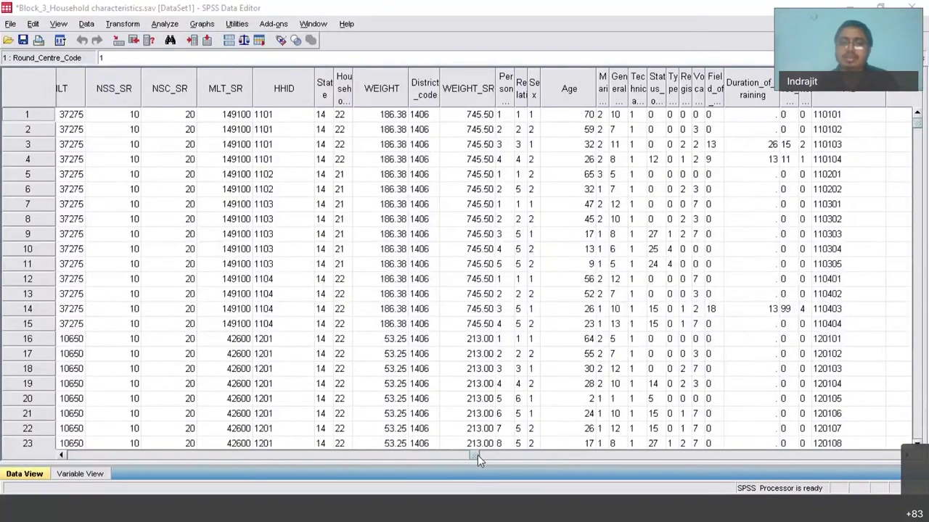
Widen the member columns Person_Serial_No, Relation_to_Head, Sex, Marital_Status, General_Education and Technical_Education so their headings are readable.
drag(477, 455, 680, 442)
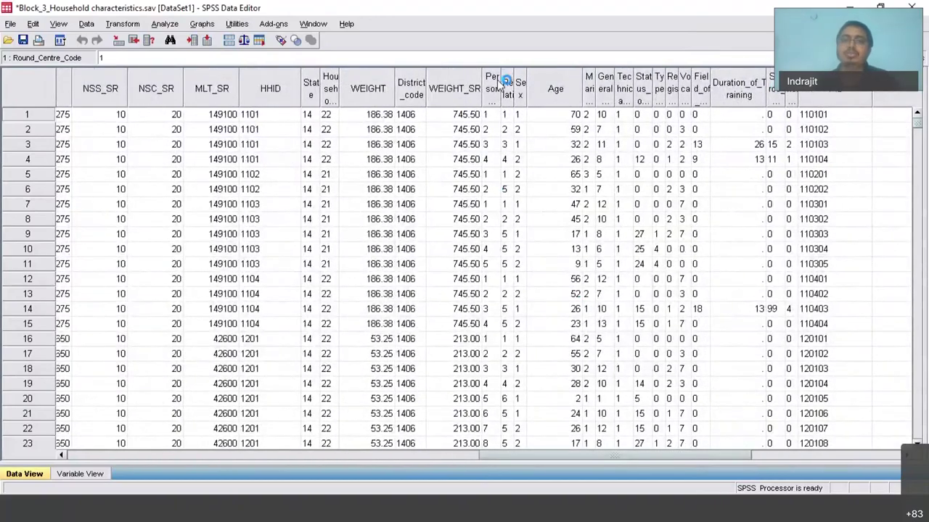
drag(502, 82, 624, 93)
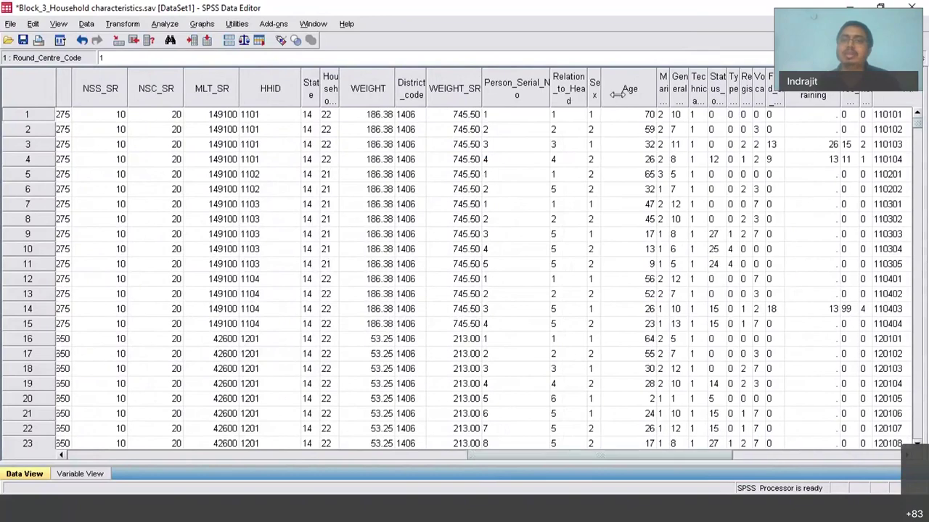
drag(650, 457, 752, 454)
drag(362, 84, 518, 87)
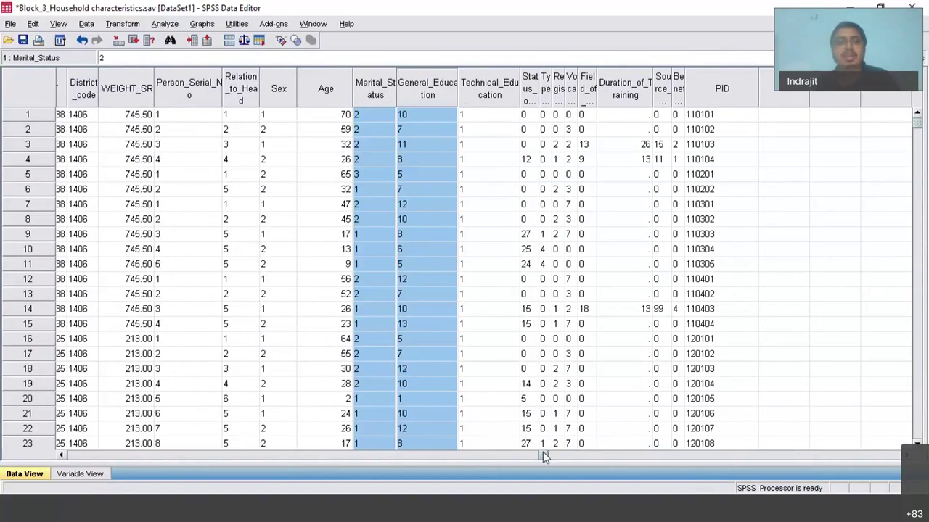
Widen the Religion and Social_Group columns, and save the merged Block_3 file after checking its last case.
click(496, 456)
drag(495, 457, 134, 410)
drag(435, 94, 522, 88)
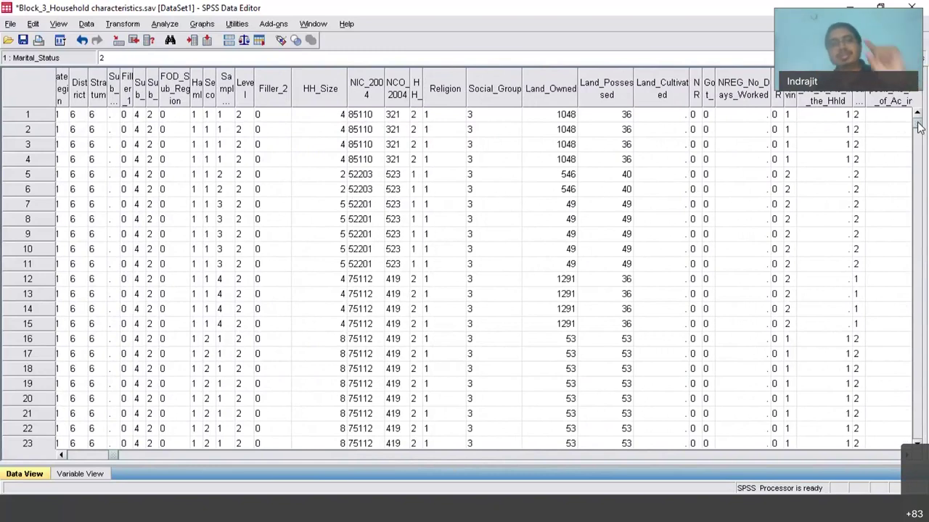
drag(919, 127, 917, 441)
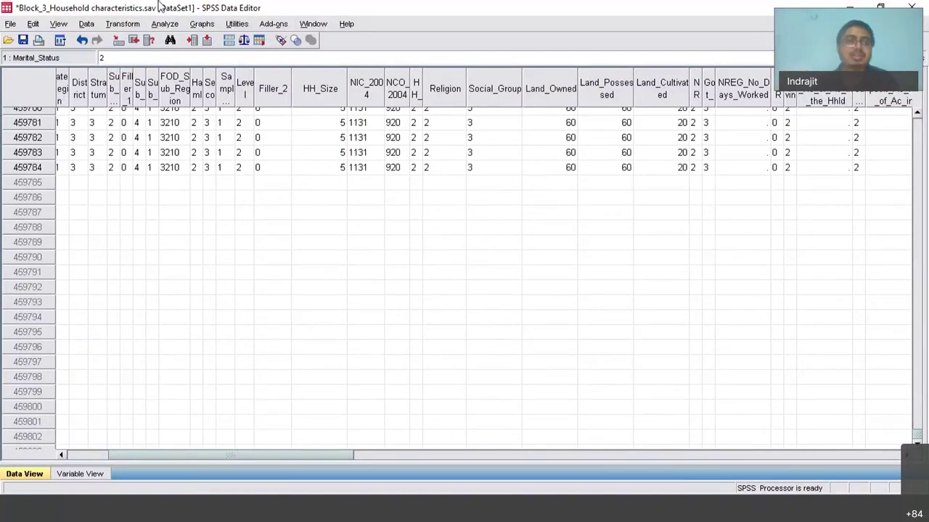
click(22, 41)
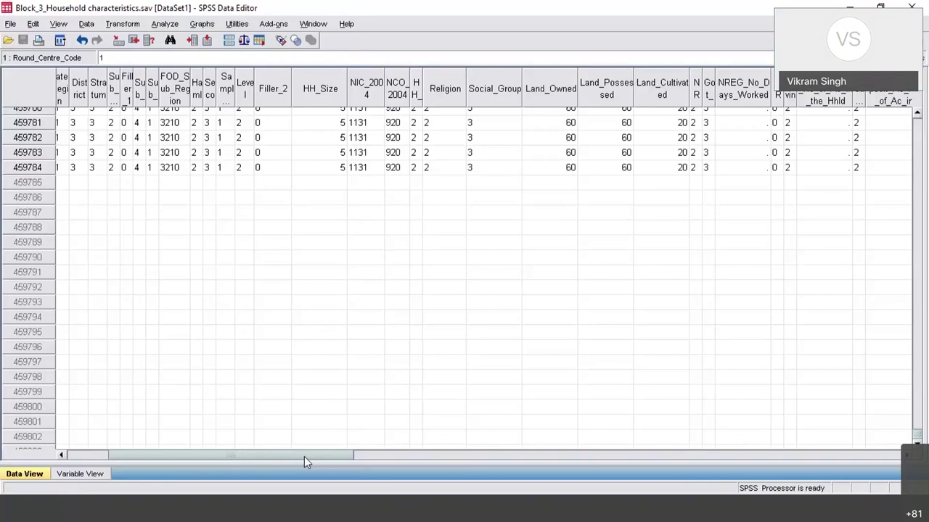
Show the variable definitions of the merged file and widen the Name and Label columns for reading.
click(79, 475)
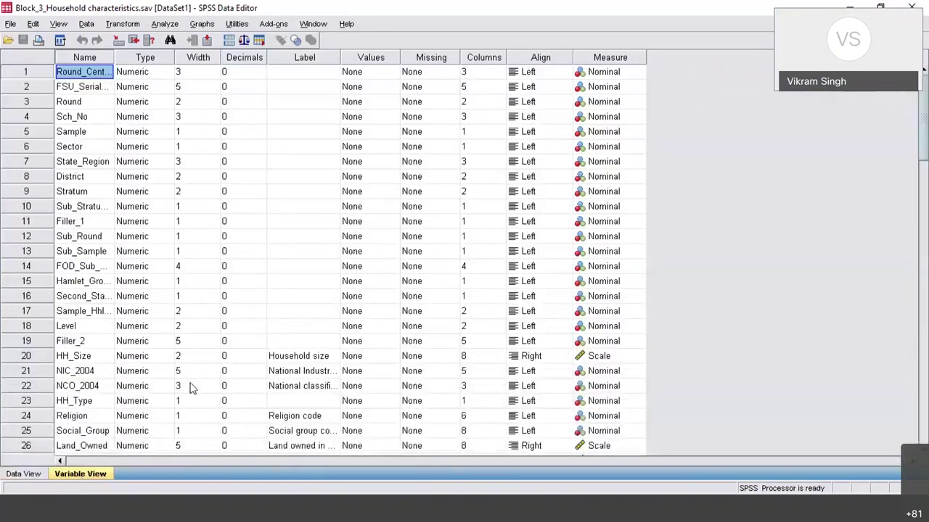
scroll(361, 219, down, 20)
scroll(361, 220, up, 20)
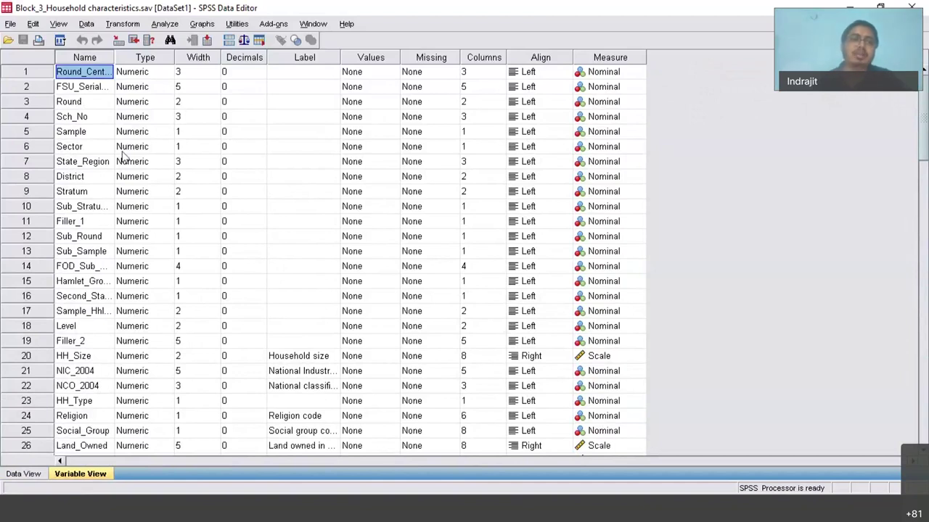
drag(114, 56, 159, 56)
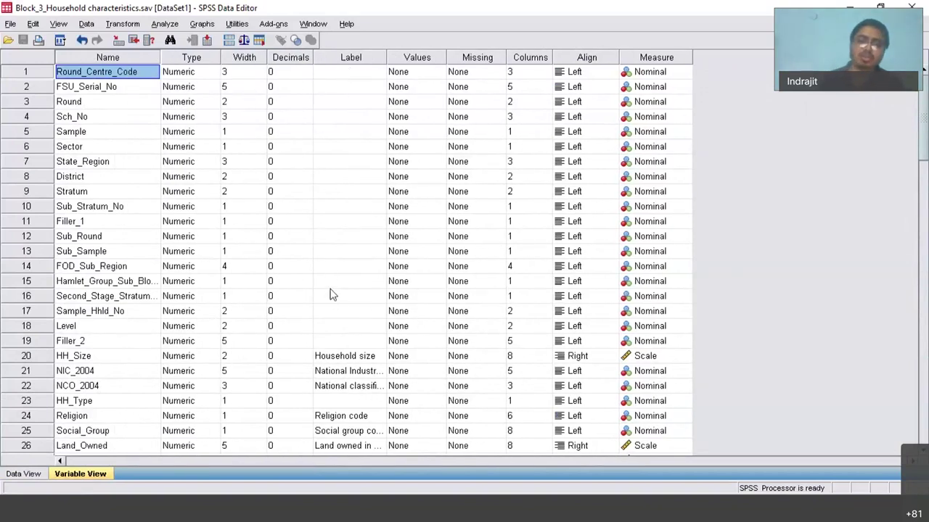
scroll(331, 294, down, 2)
click(363, 327)
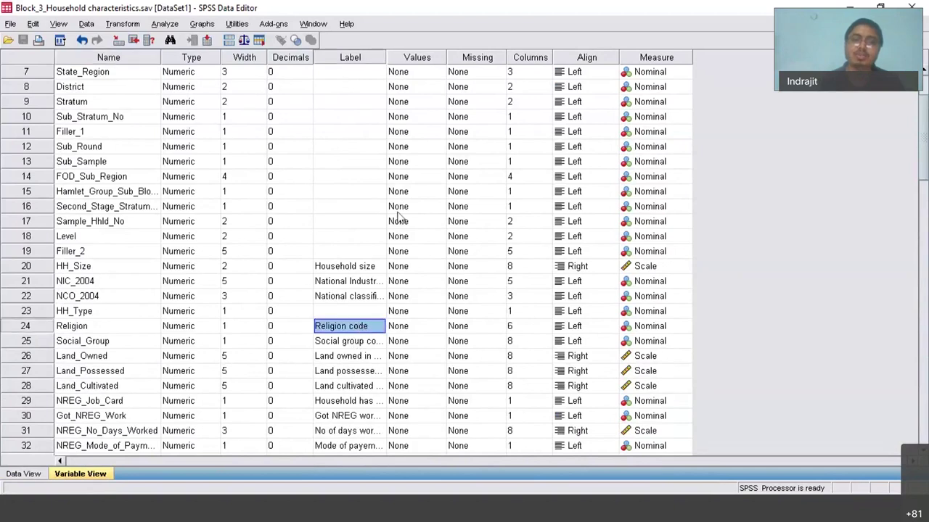
drag(385, 57, 461, 58)
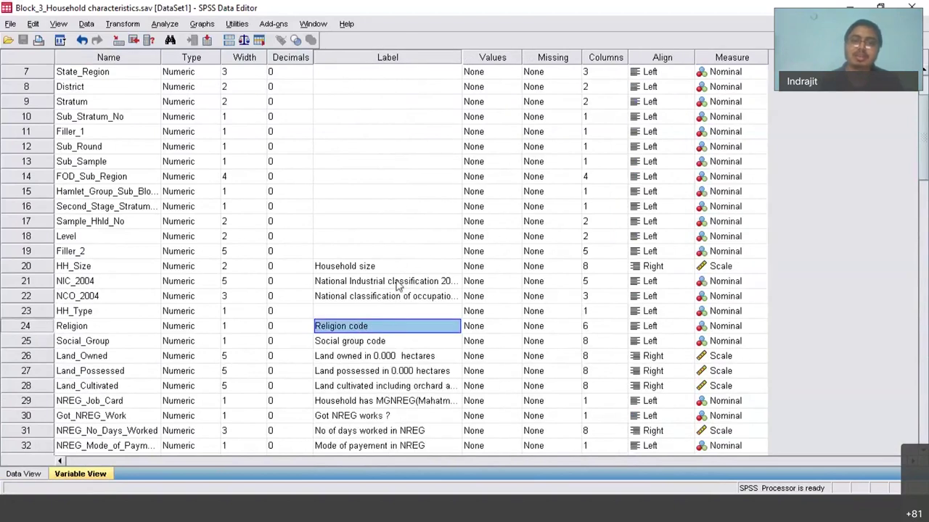
Examine the merged variable list from the household characteristics through the member variables down to PID.
click(395, 325)
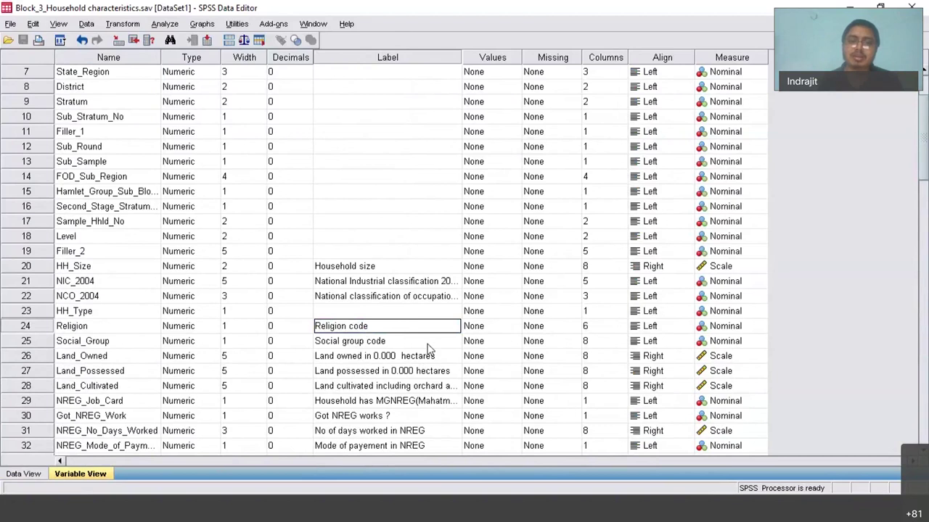
key(Return)
scroll(549, 390, down, 3)
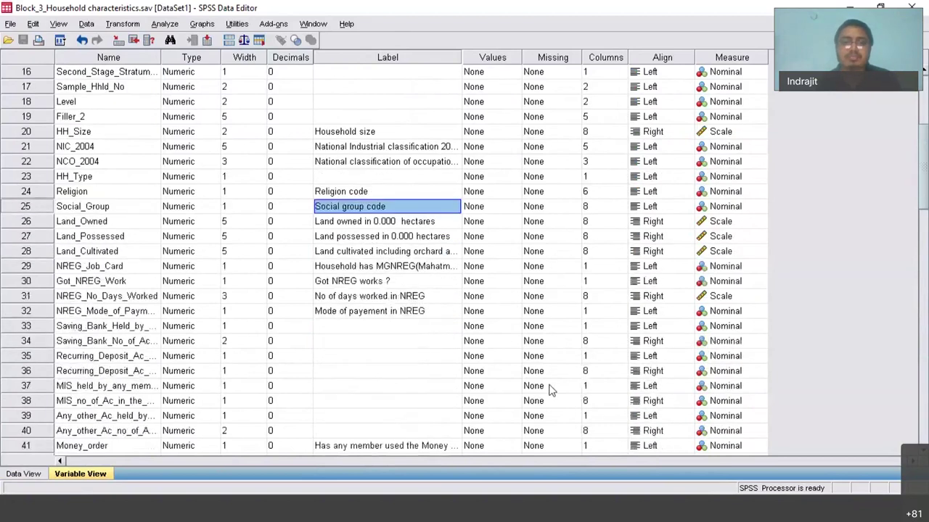
scroll(549, 390, down, 12)
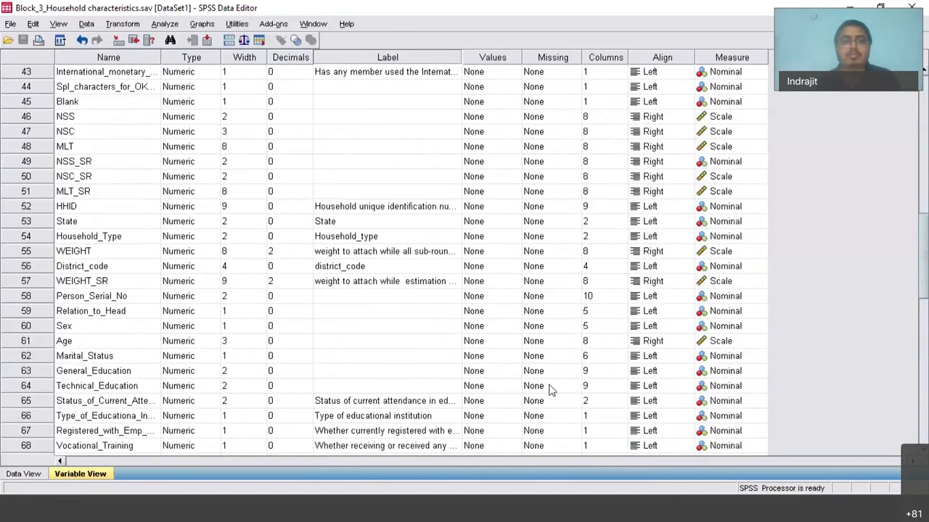
scroll(550, 391, down, 2)
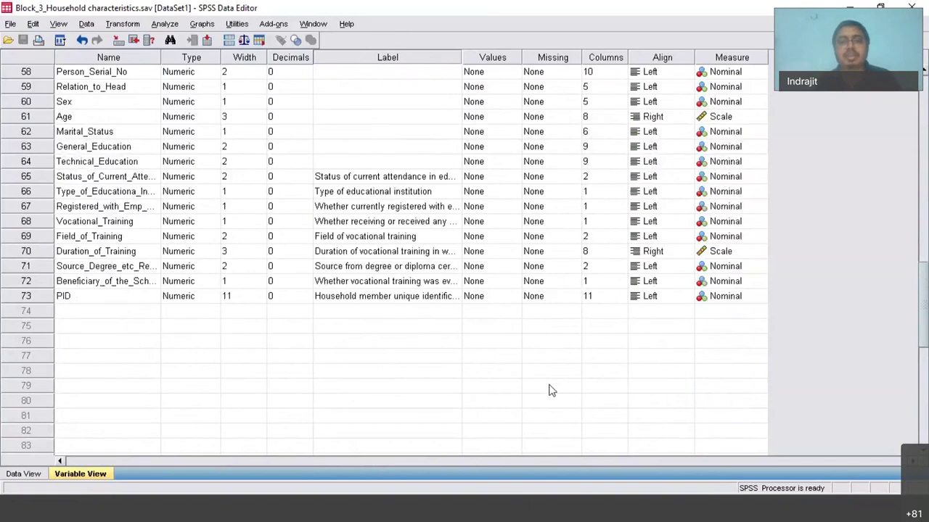
scroll(158, 294, up, 19)
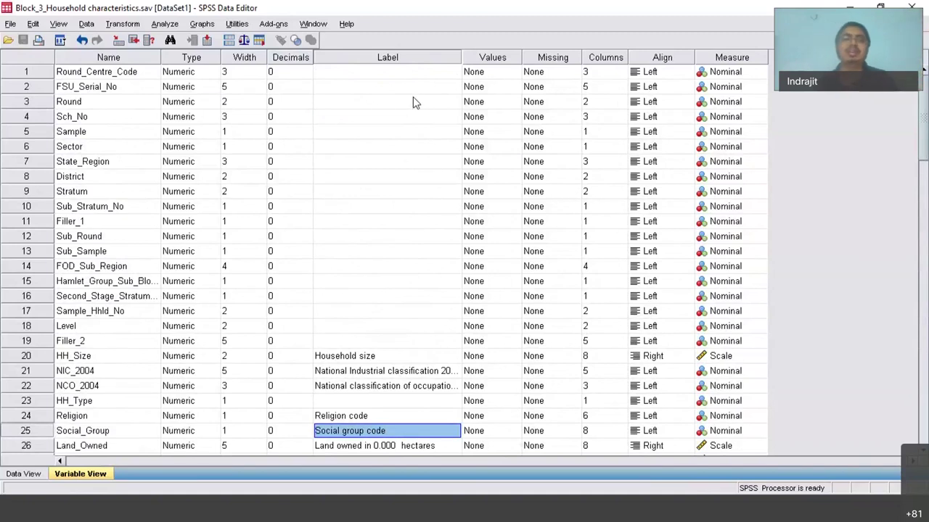
Return to the case data and examine the last cases of the merged file.
click(35, 475)
scroll(354, 194, up, 5)
scroll(354, 194, up, 12)
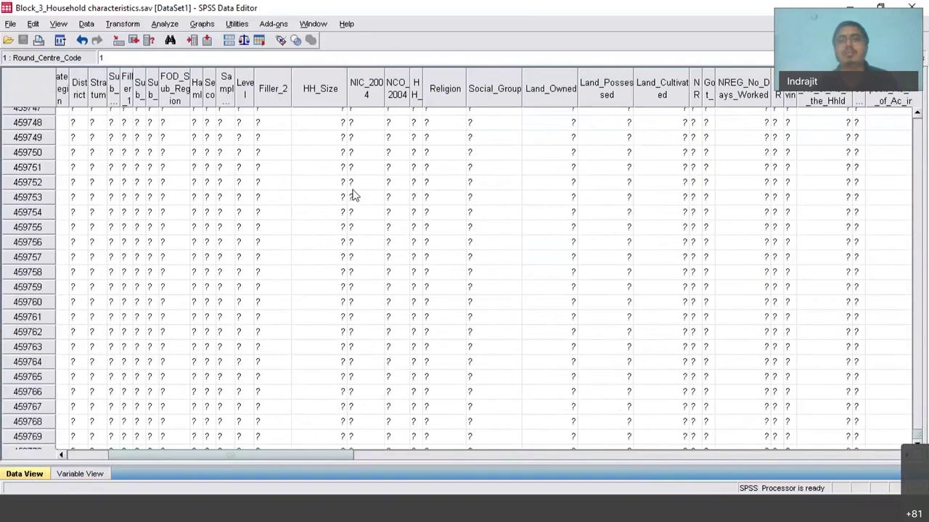
scroll(353, 195, down, 16)
scroll(354, 195, down, 1)
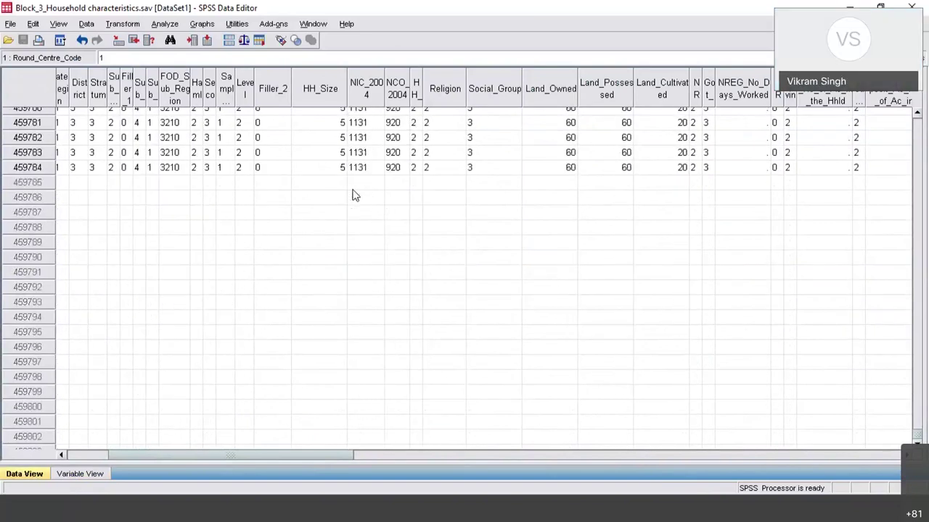
click(86, 23)
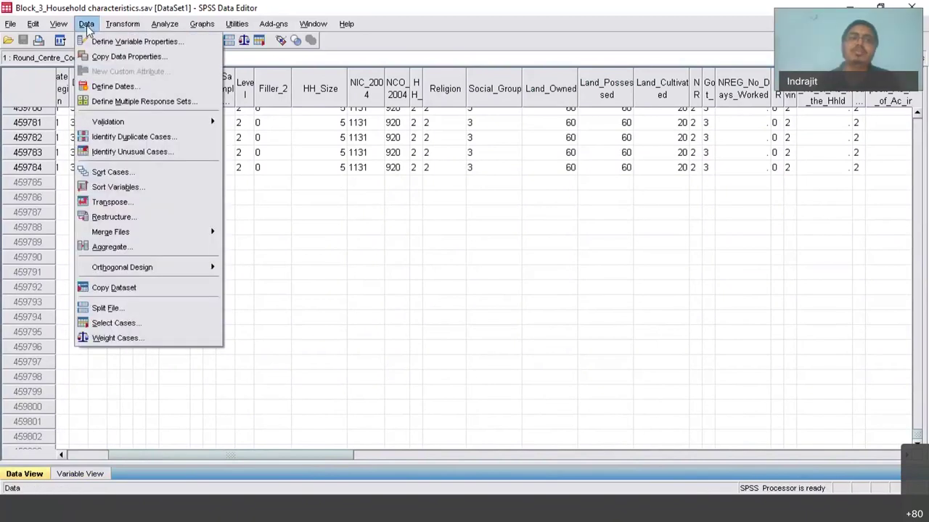
click(444, 257)
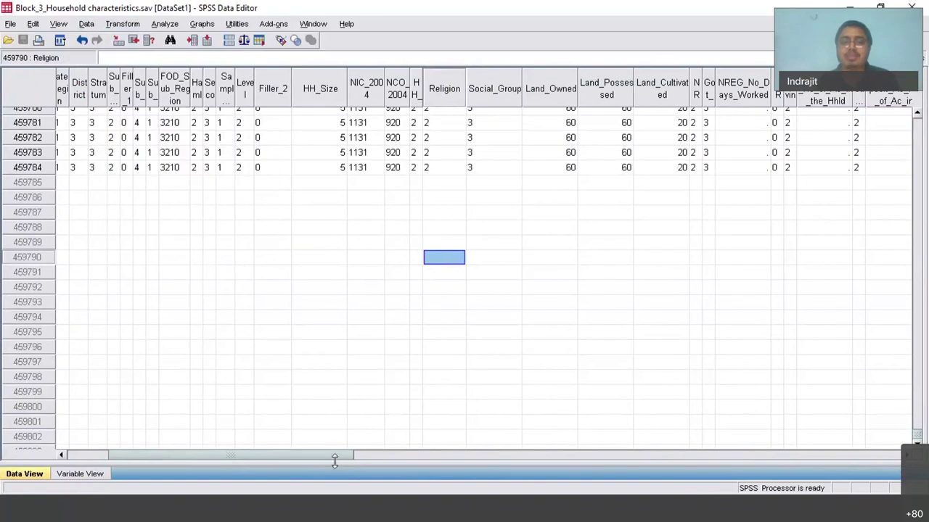
Widen the columns from Status_of_Current_Attendance to Field_of_Training, and highlight Technical_Education, Vocational_Training and Registered_with_Emp_Exchange in turn.
drag(334, 457, 808, 476)
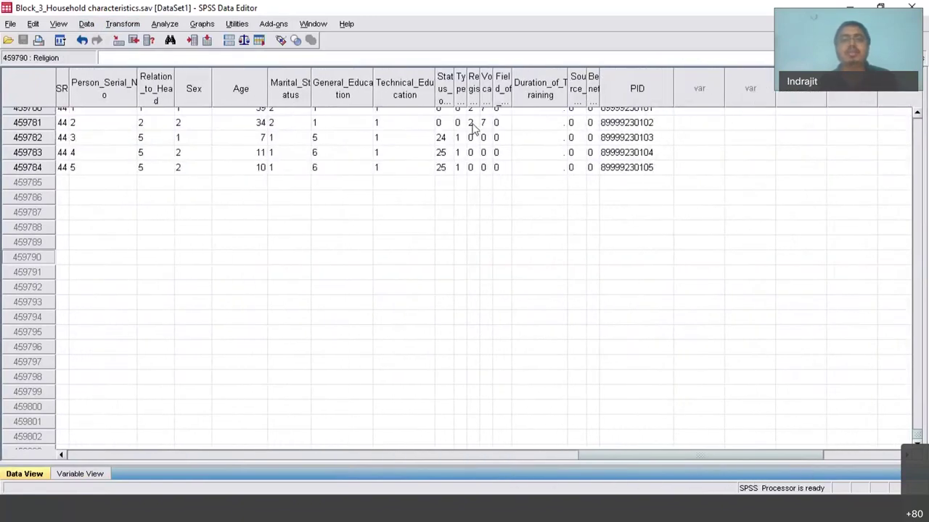
drag(455, 93, 805, 89)
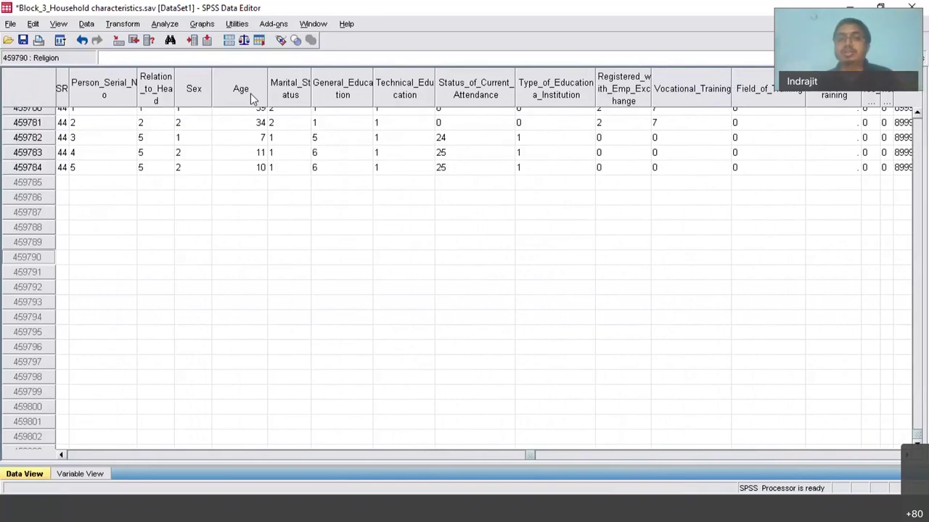
click(355, 97)
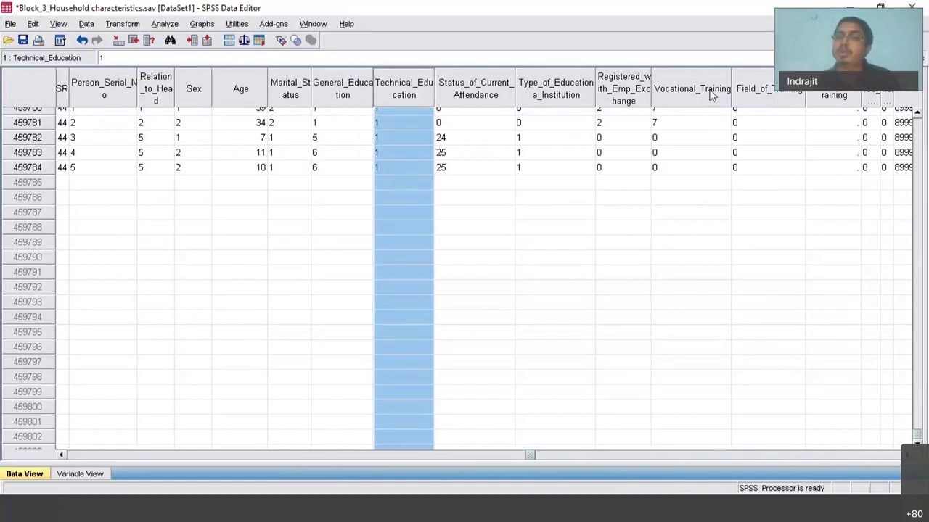
click(713, 98)
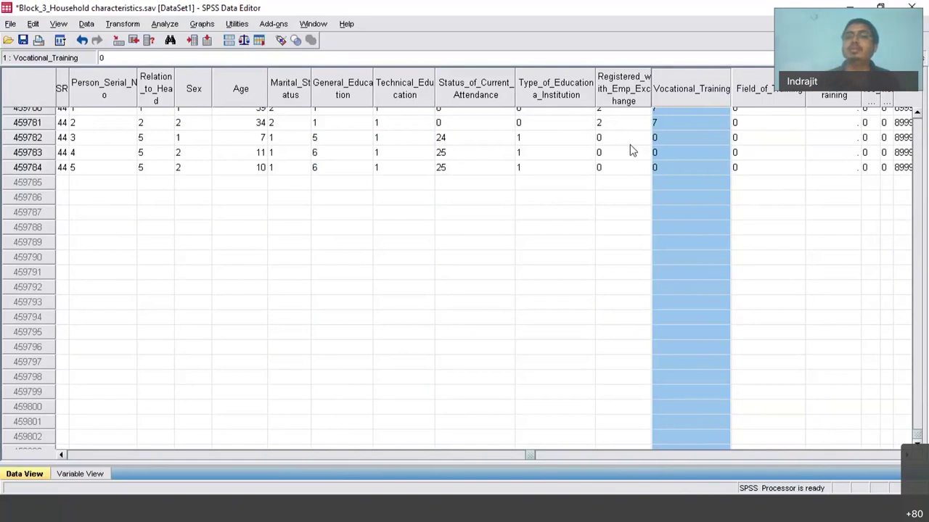
click(624, 92)
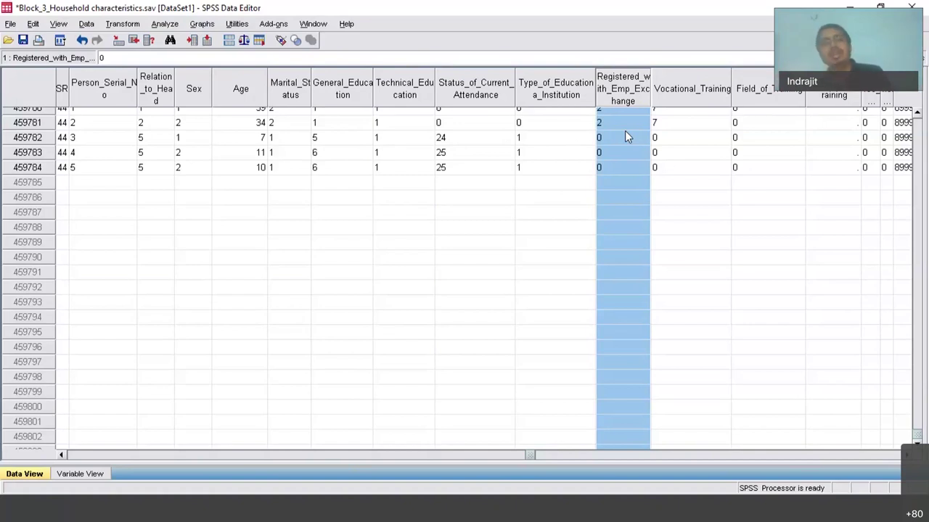
Sort the cases in ascending order by the household member unique identifier instead of the household unique identifier.
click(452, 213)
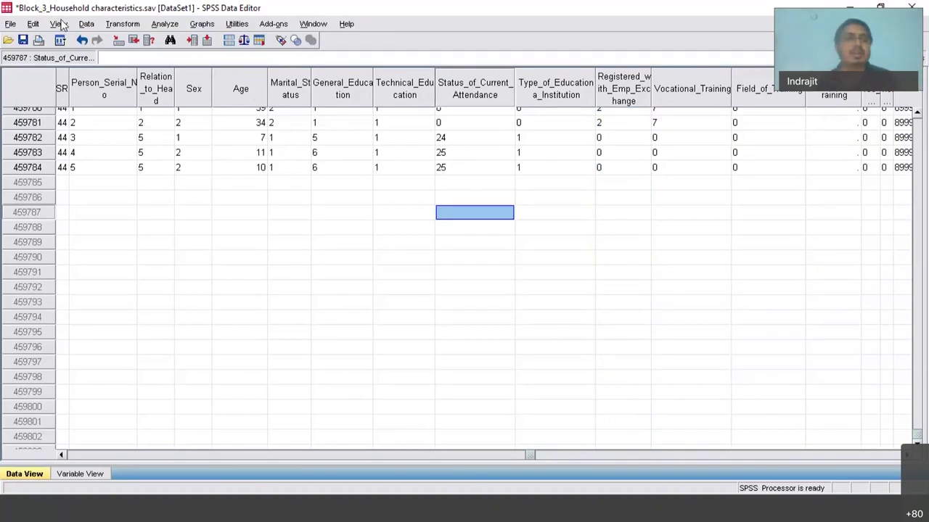
click(86, 24)
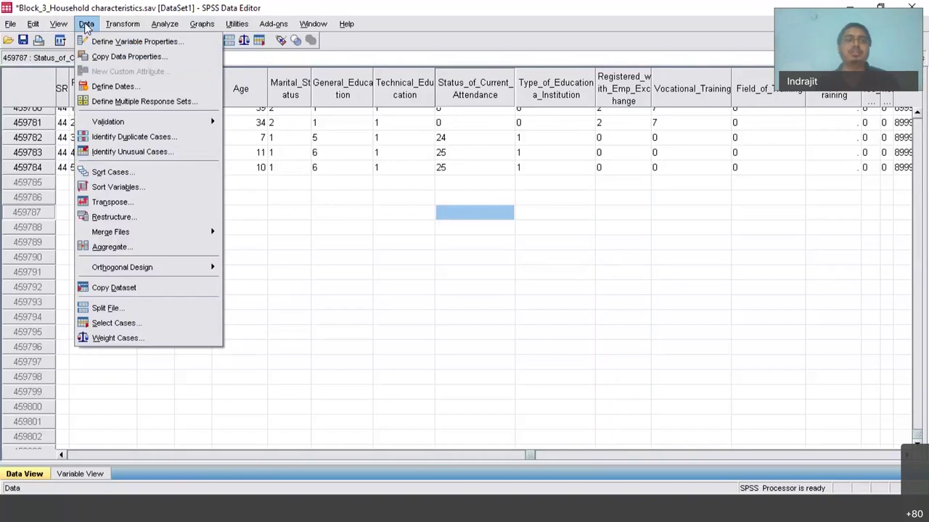
click(111, 173)
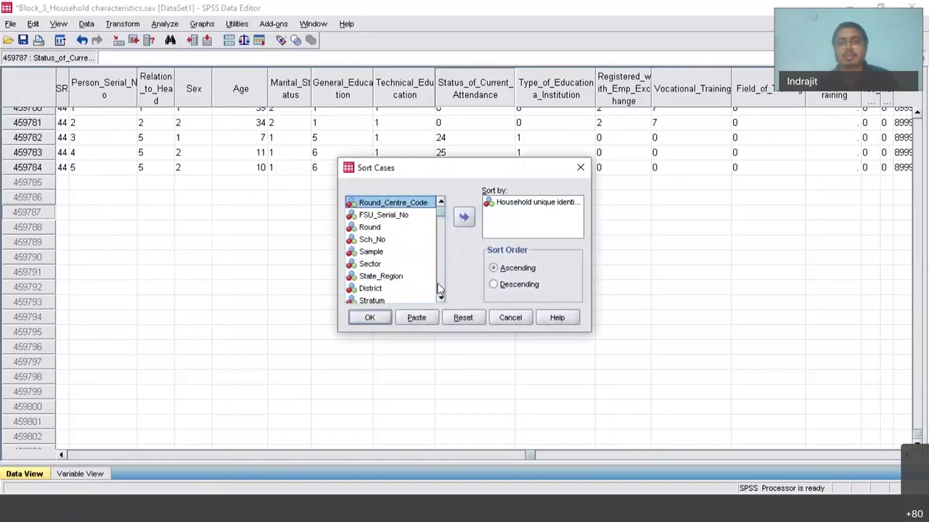
click(517, 205)
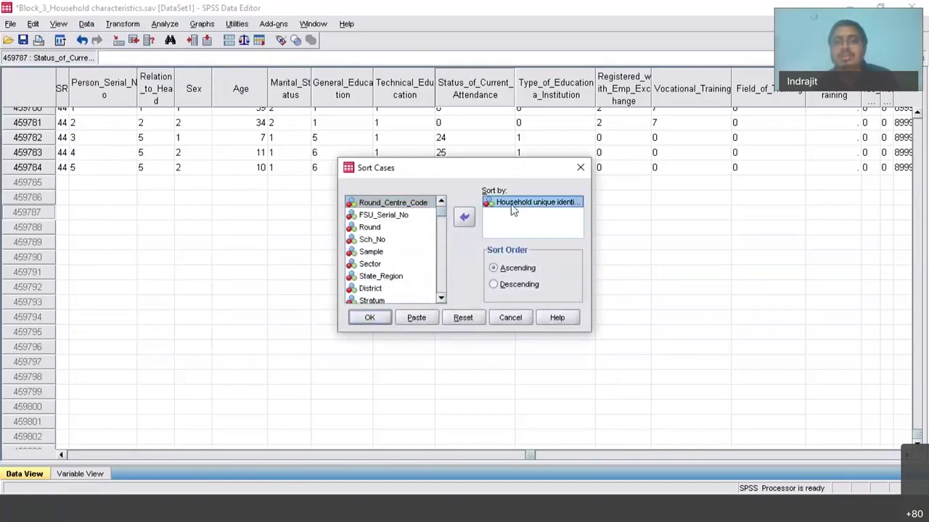
click(464, 219)
drag(442, 266, 440, 292)
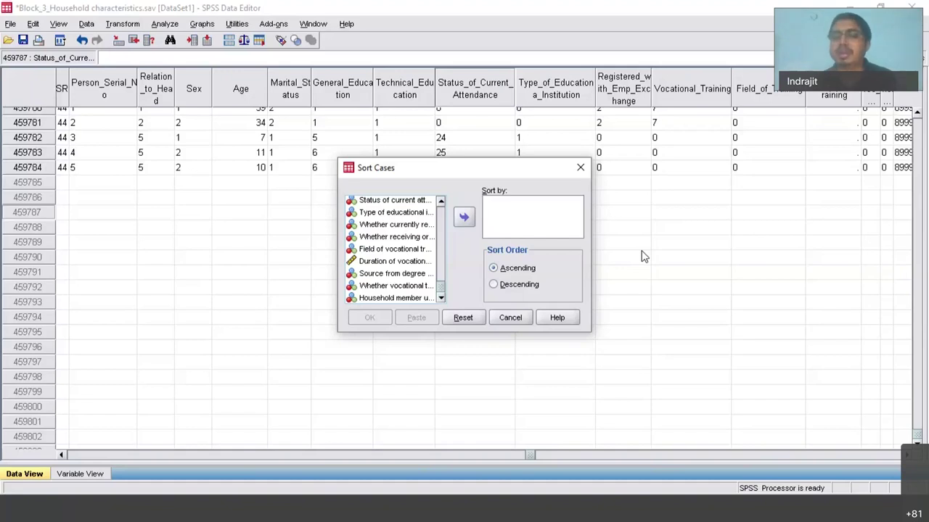
click(418, 299)
click(464, 217)
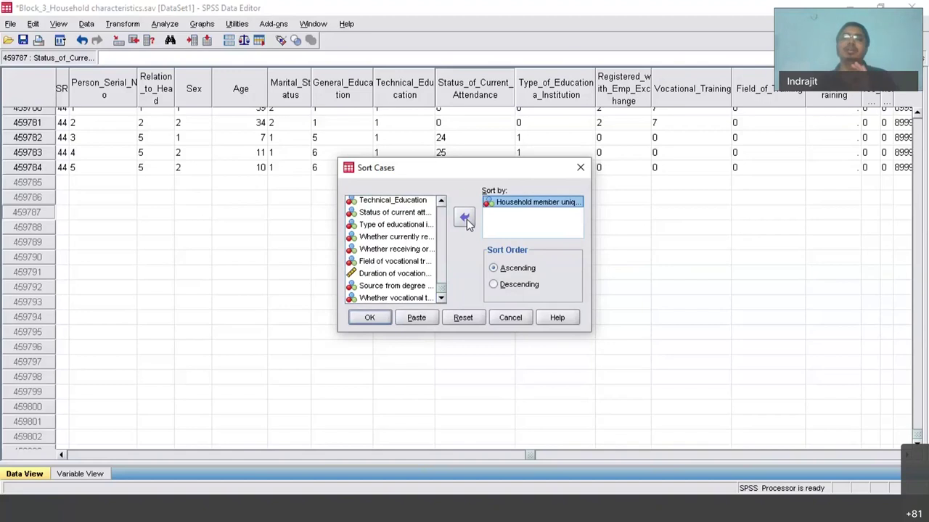
click(371, 321)
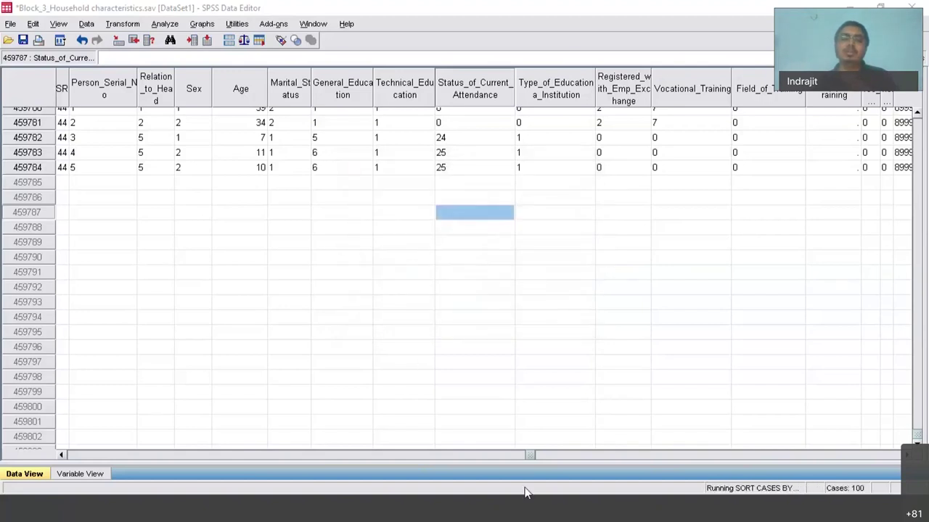
Examine the PID values of the sorted file at the last cases and at the first cases.
drag(528, 458, 811, 462)
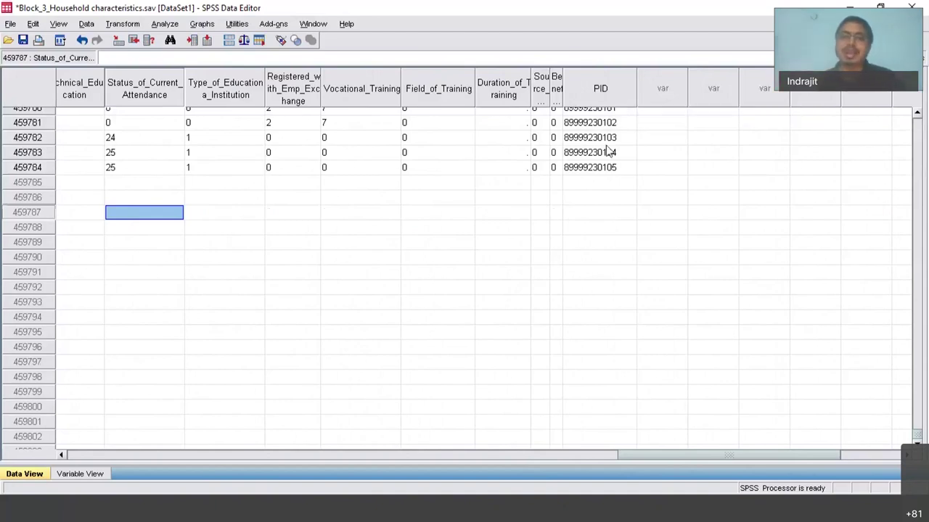
scroll(608, 149, up, 18)
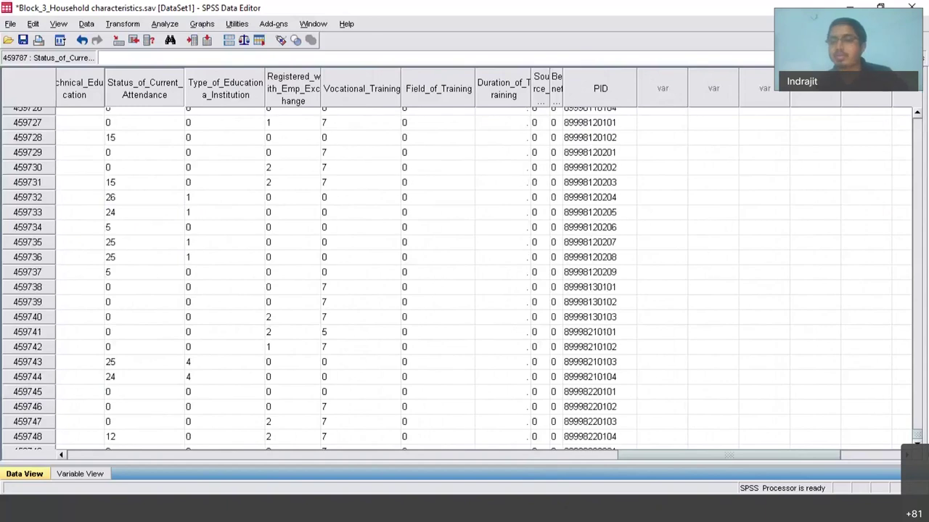
drag(920, 410, 920, 115)
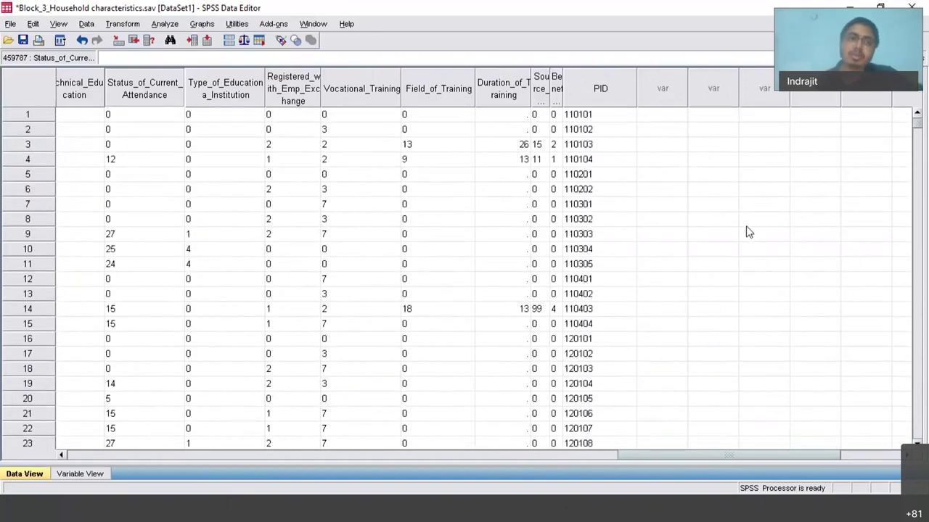
Start adding variables to the active dataset from the external file Block_5_1_Usual principal activity particulars of household members.sav.
click(86, 24)
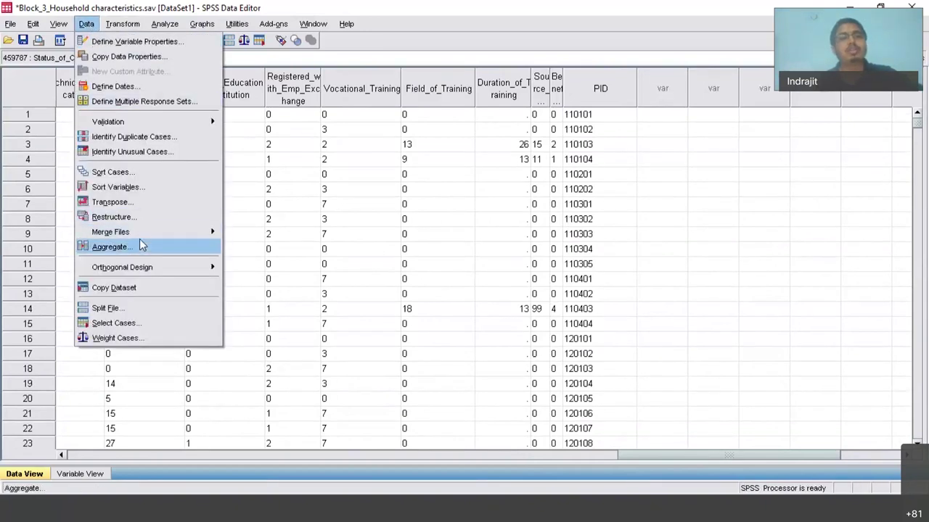
mouse_move(150, 231)
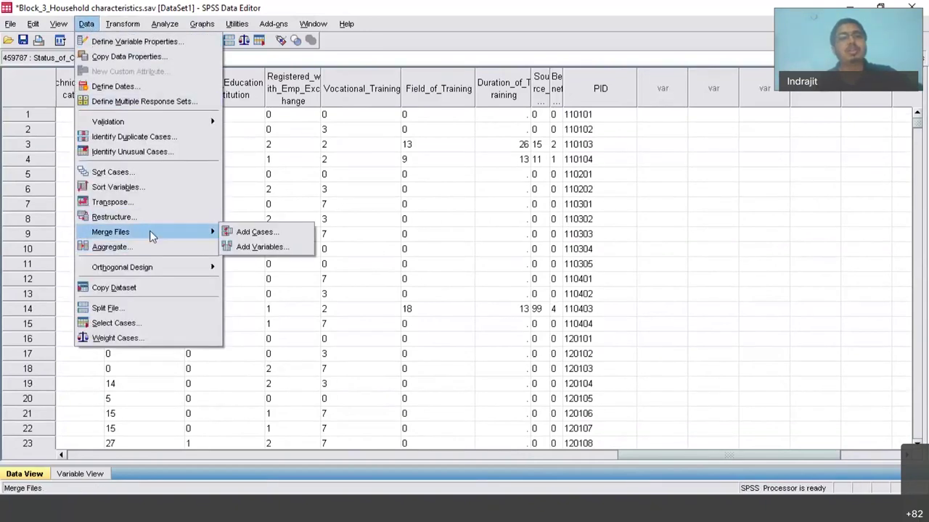
click(257, 248)
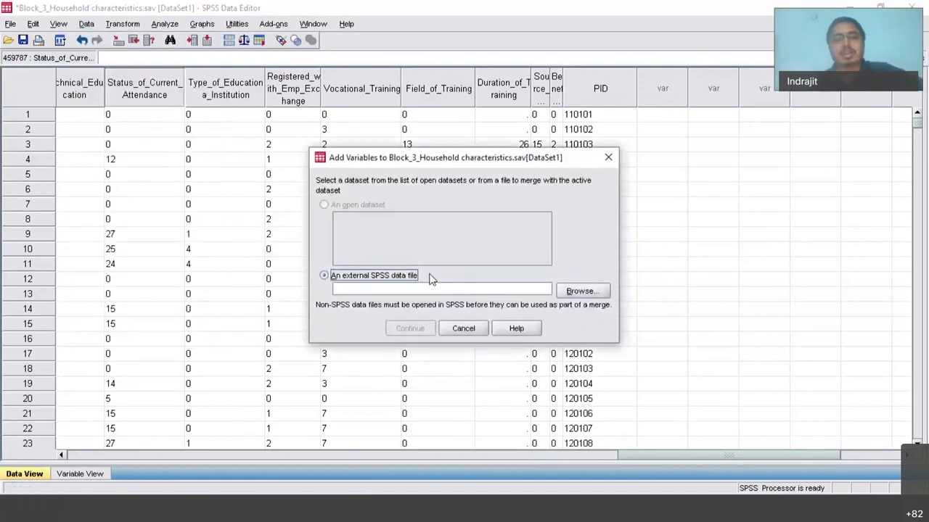
click(589, 290)
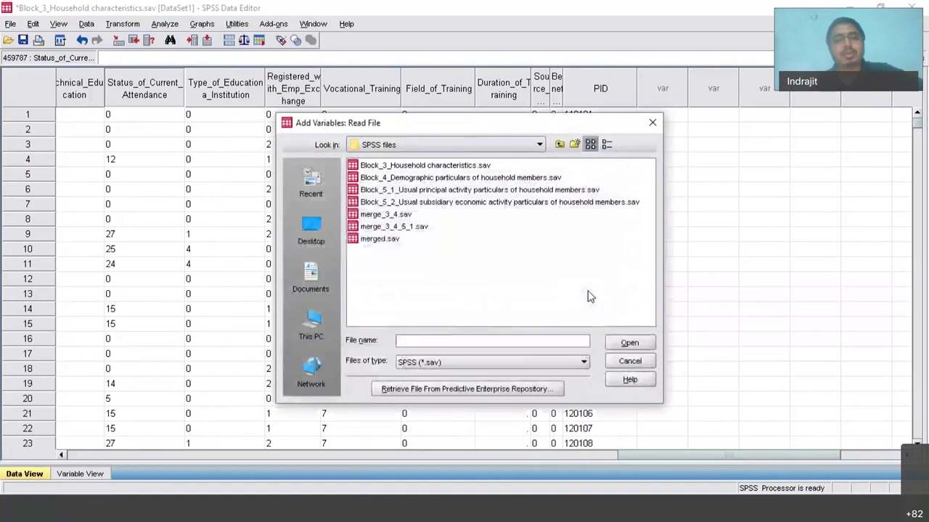
click(445, 190)
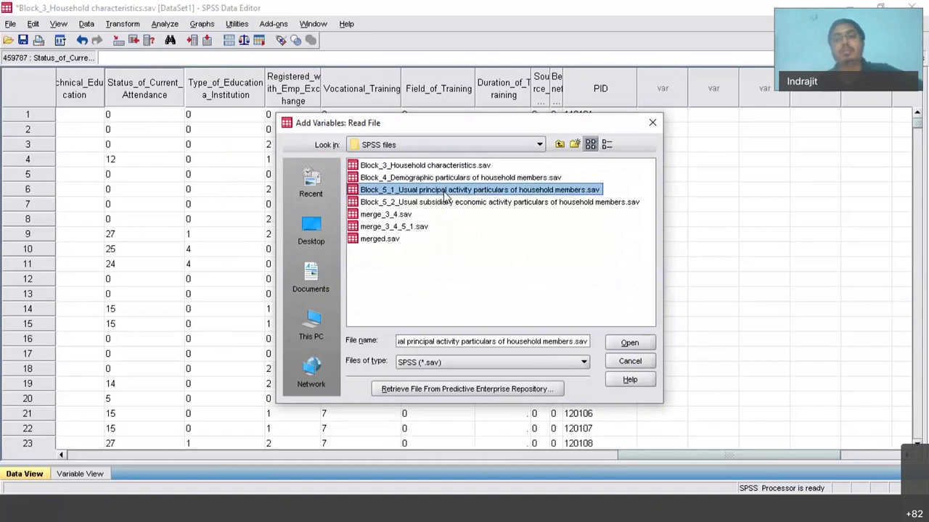
click(629, 343)
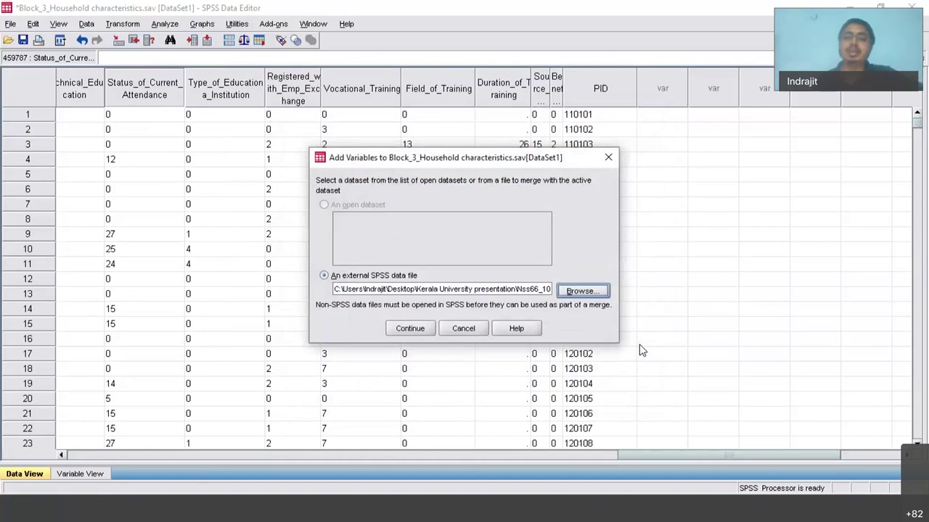
click(412, 329)
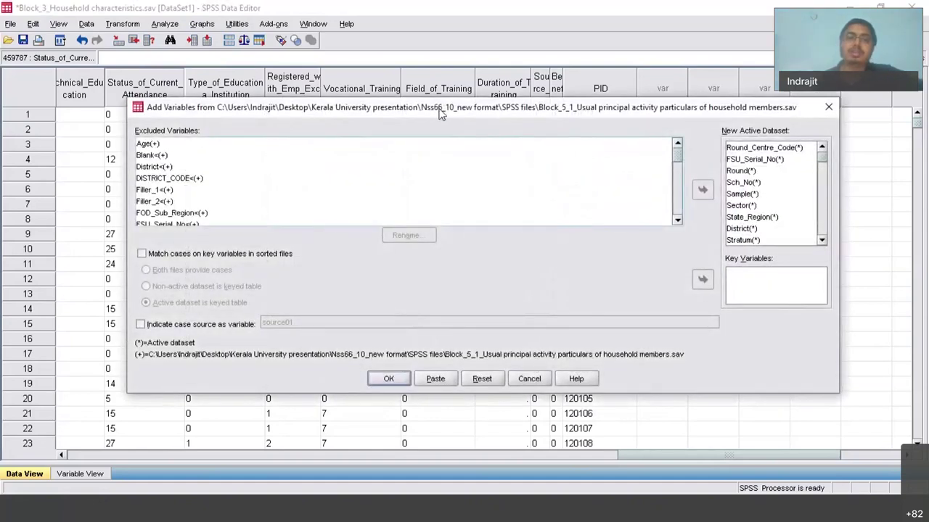
Match cases on the key variable PID with both files providing cases, and run the merge.
drag(438, 112, 322, 47)
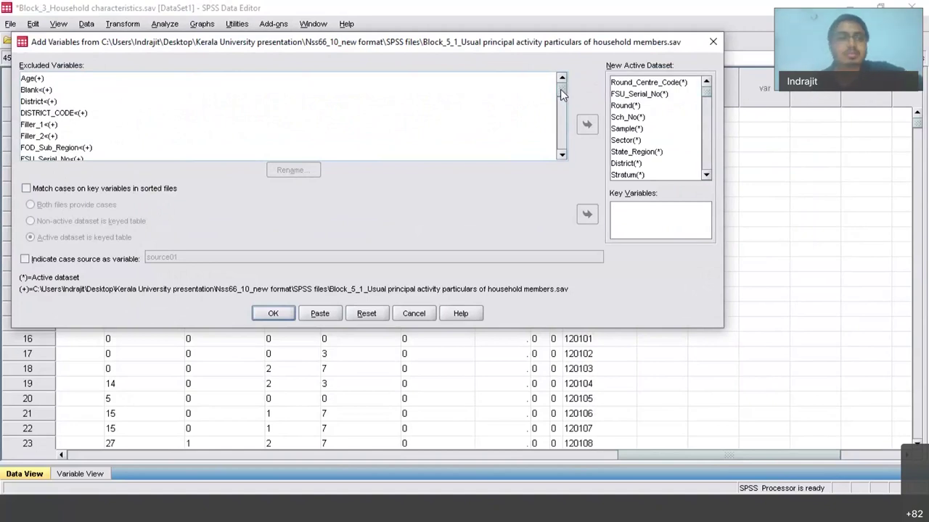
drag(561, 90, 563, 122)
scroll(551, 126, up, 4)
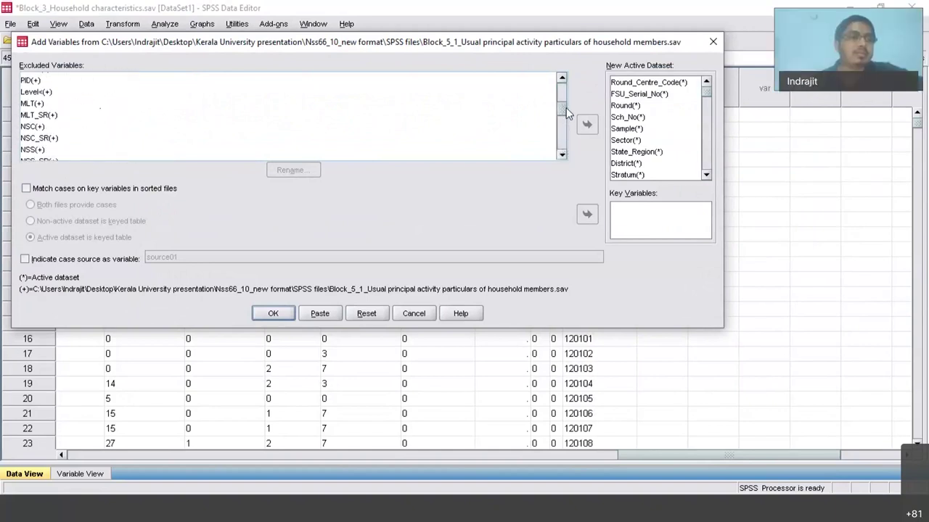
click(32, 97)
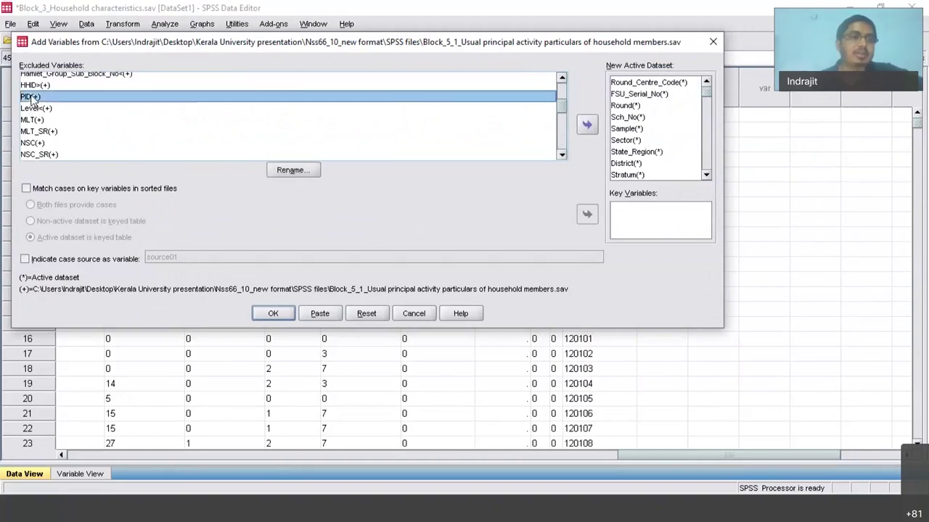
click(27, 189)
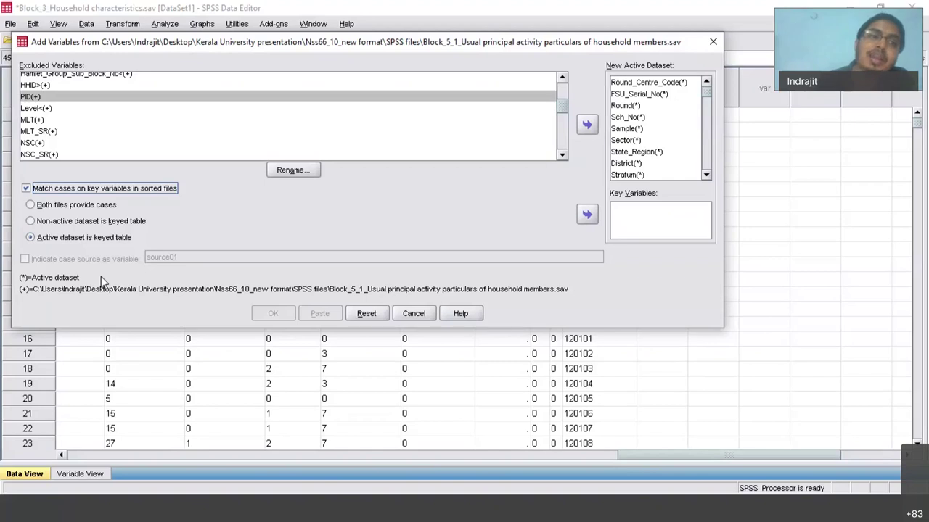
click(30, 205)
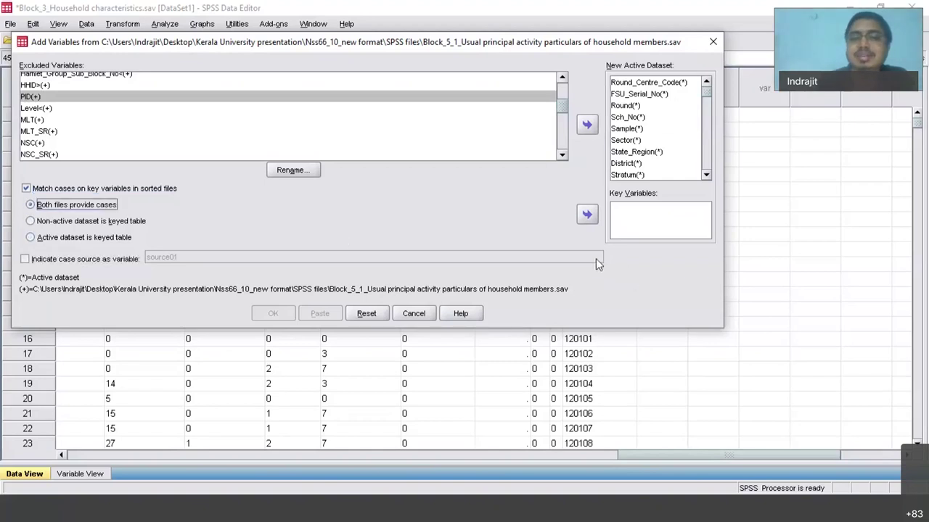
click(588, 216)
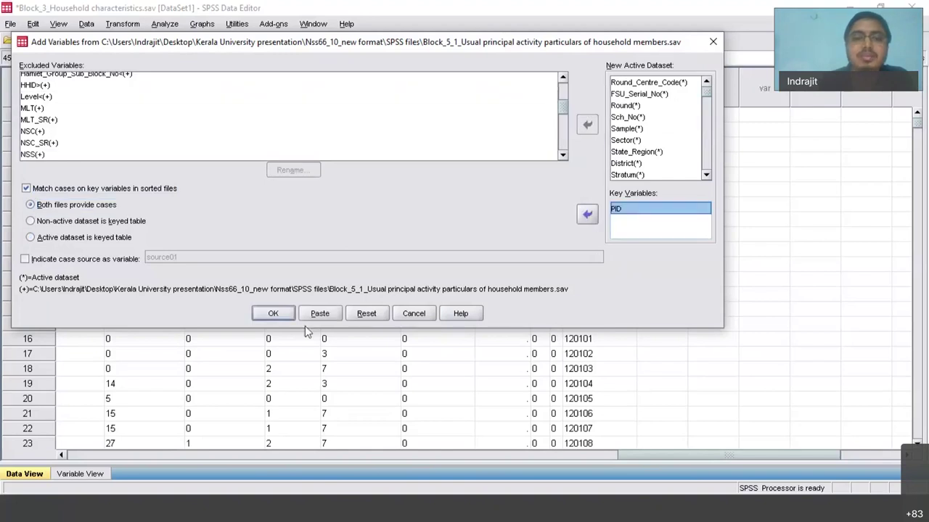
click(272, 314)
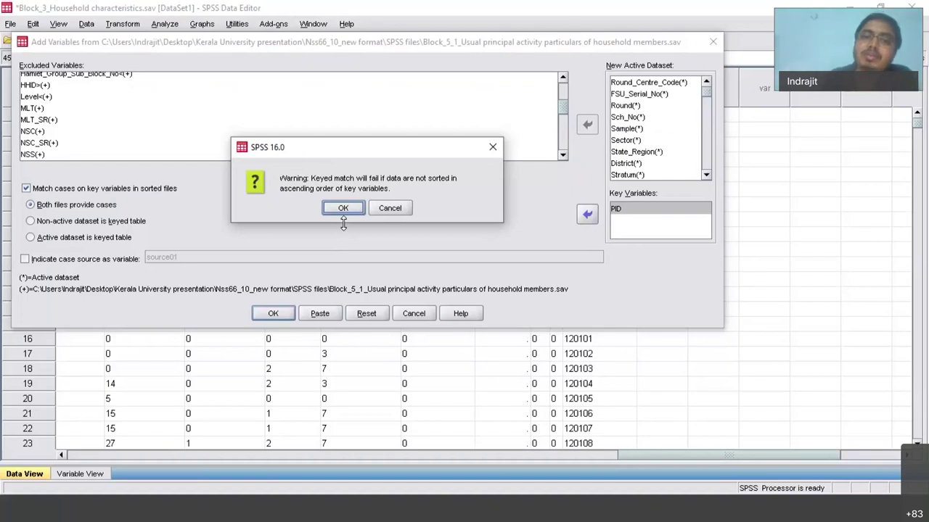
click(343, 209)
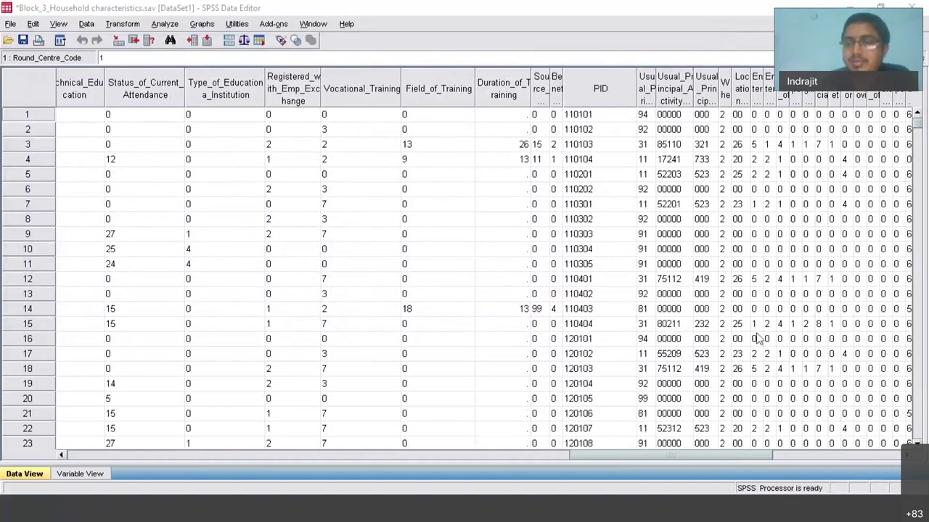
Widen the added columns from Usual_Principal_Activity_Status through Enterprise_Type so their full names can be read.
drag(695, 457, 759, 453)
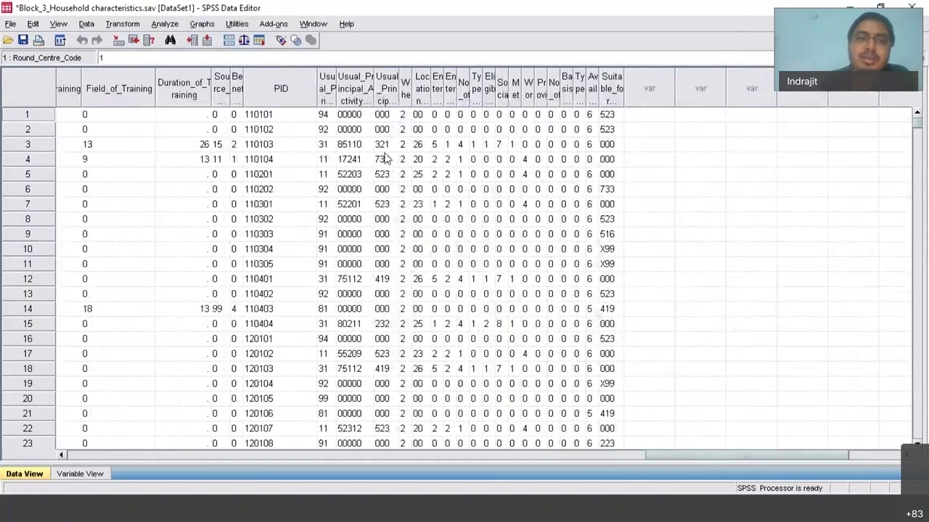
drag(336, 78, 520, 87)
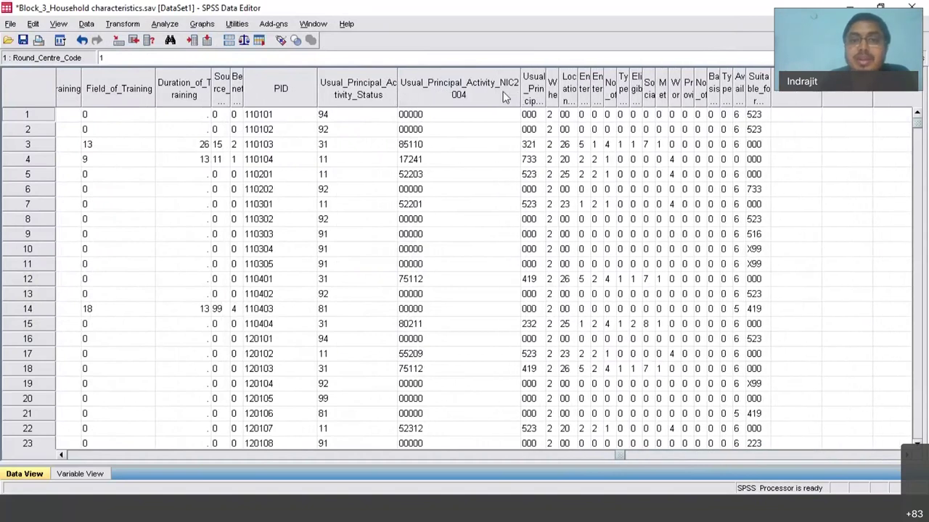
drag(547, 88, 663, 88)
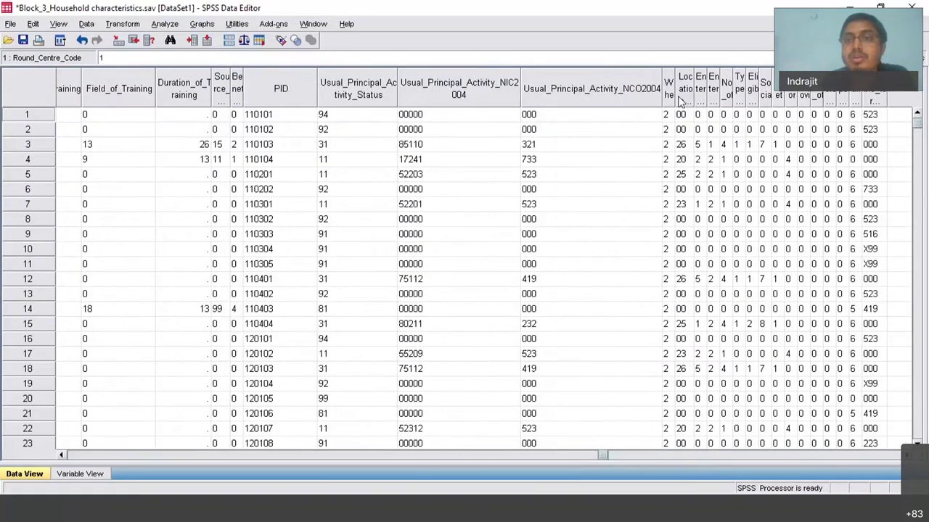
drag(674, 88, 741, 88)
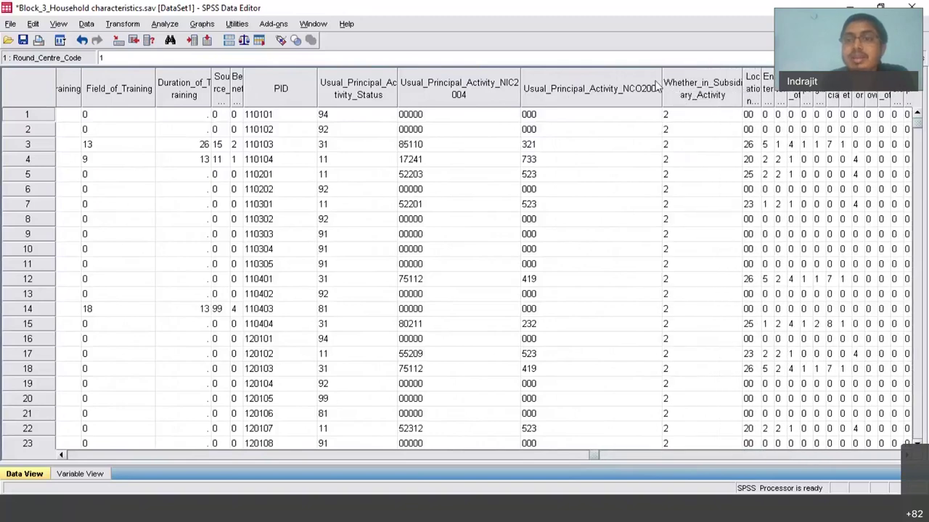
drag(586, 453, 718, 455)
drag(607, 90, 702, 92)
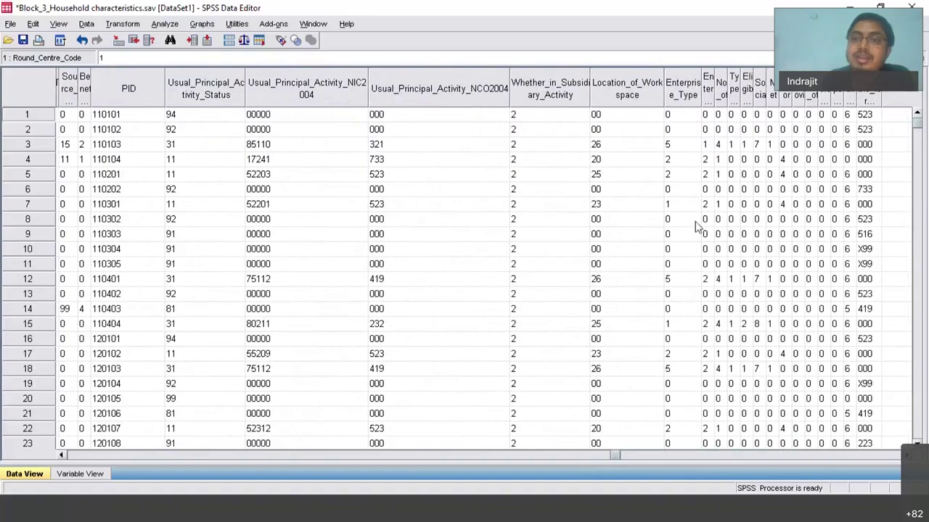
Look over the added Block 5.1 variables and the first household columns, and save the merged data file.
drag(616, 456, 827, 454)
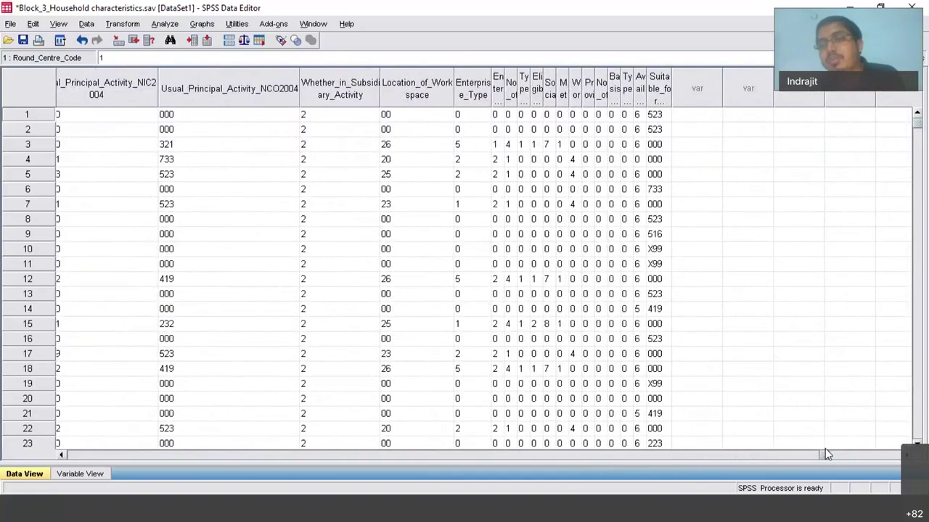
drag(825, 448, 708, 466)
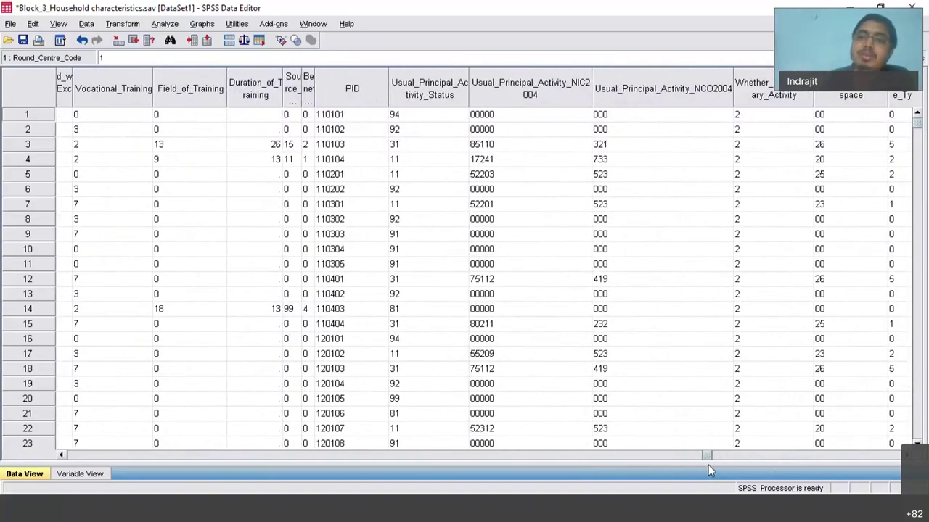
drag(708, 466, 797, 446)
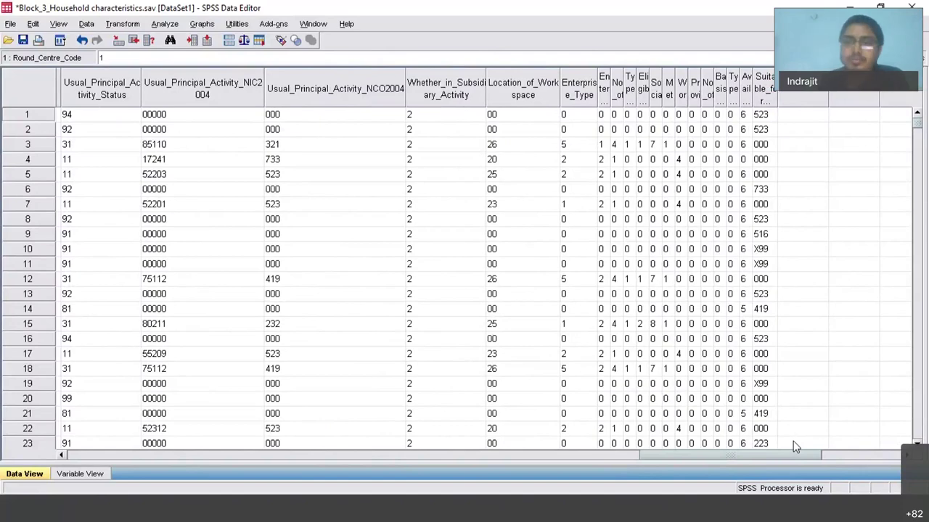
drag(775, 457, 194, 451)
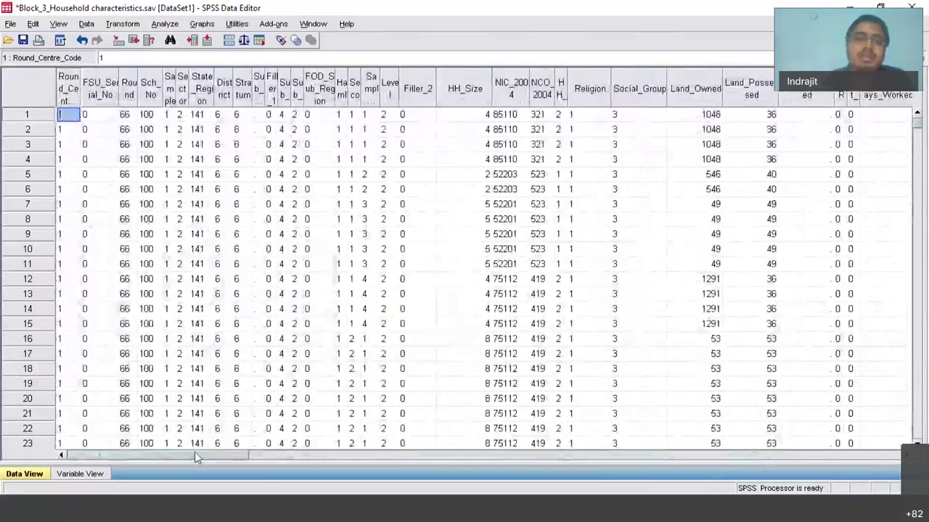
click(23, 40)
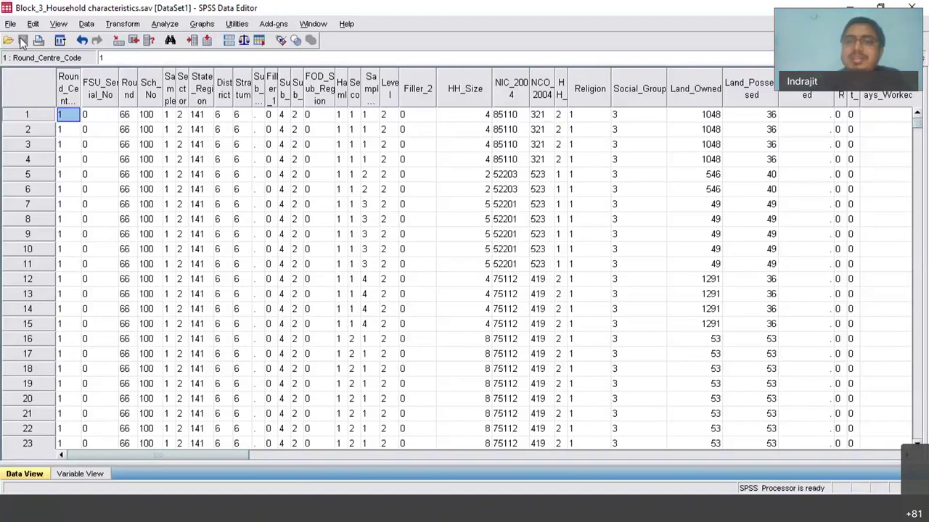
Run a Frequencies analysis on the Social group code variable with the frequency table displayed.
click(166, 24)
mouse_move(194, 57)
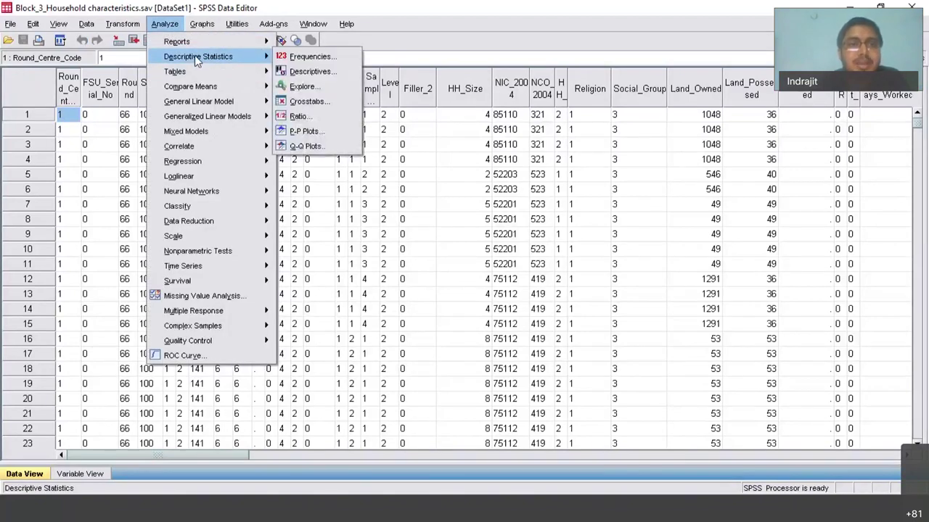
click(312, 57)
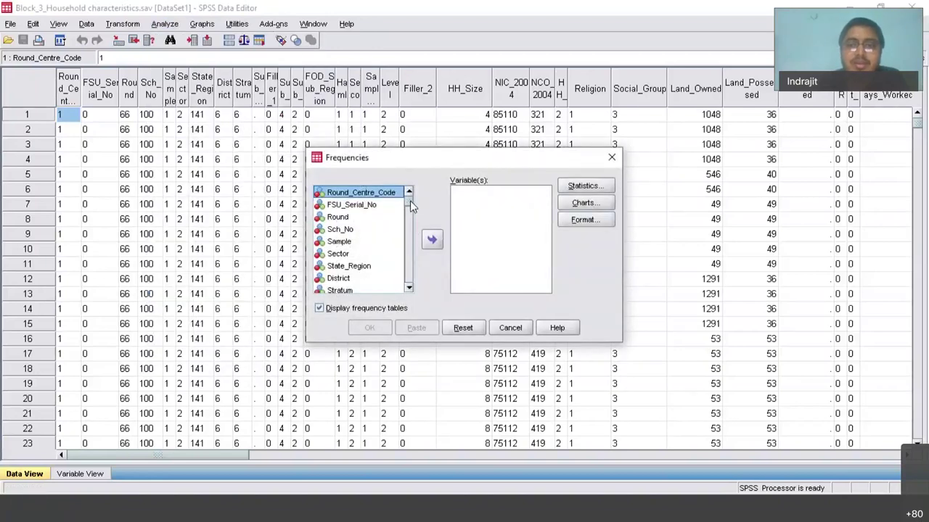
drag(408, 200, 408, 219)
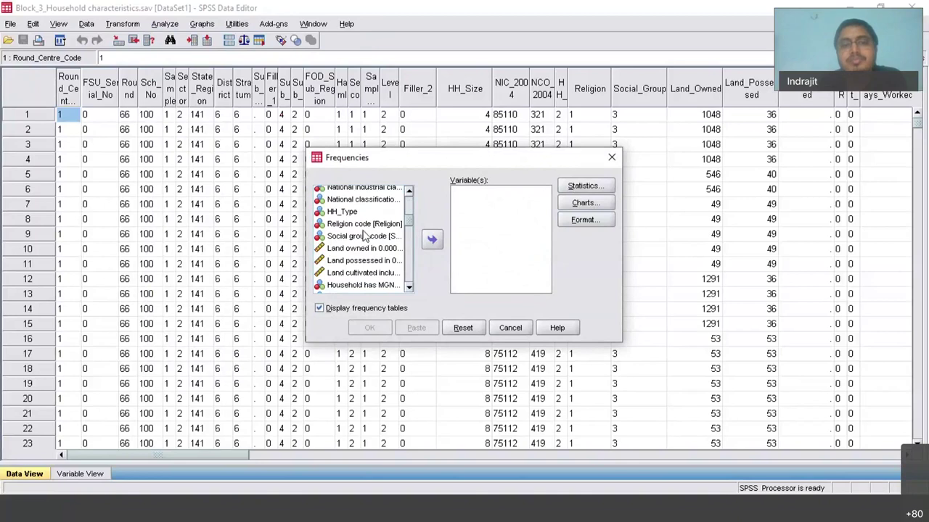
click(365, 237)
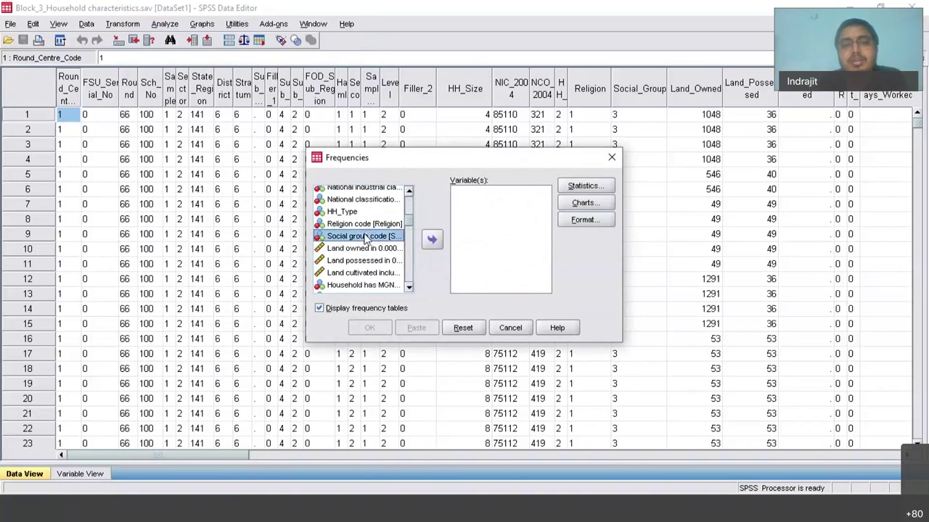
click(431, 239)
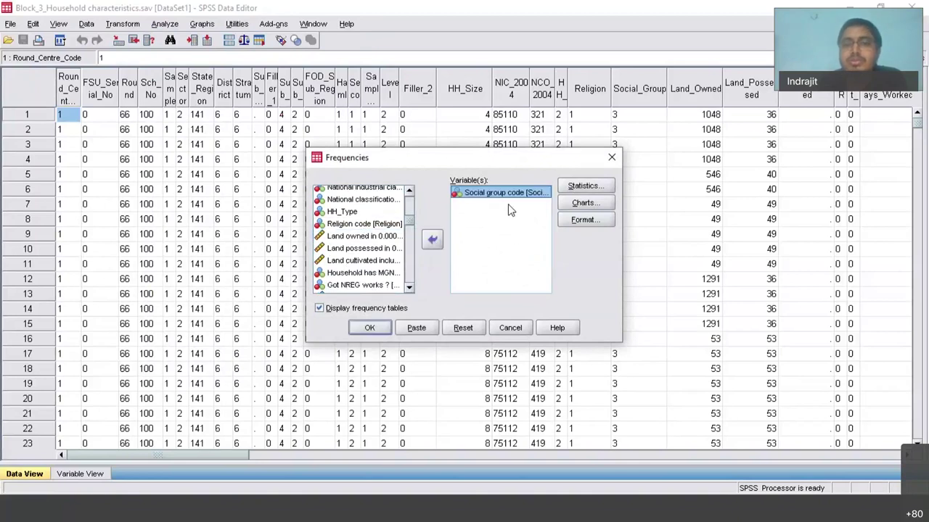
click(369, 327)
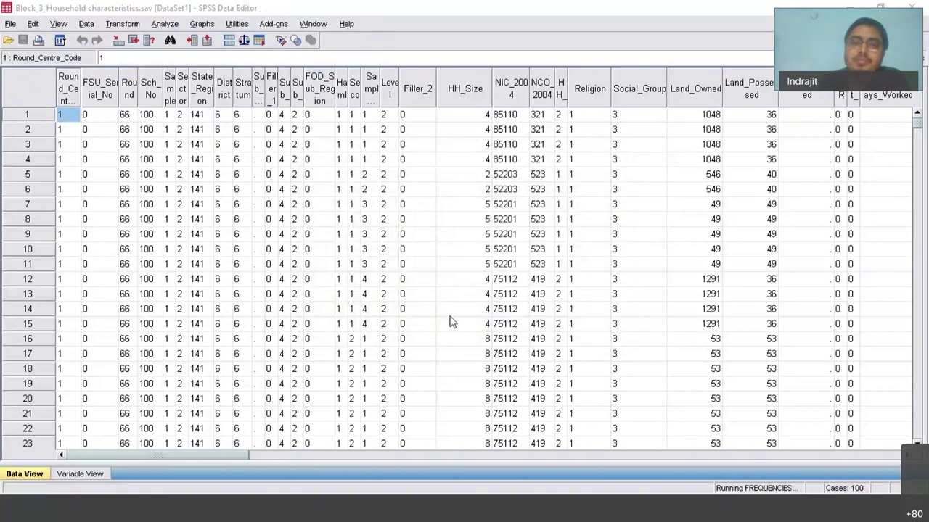